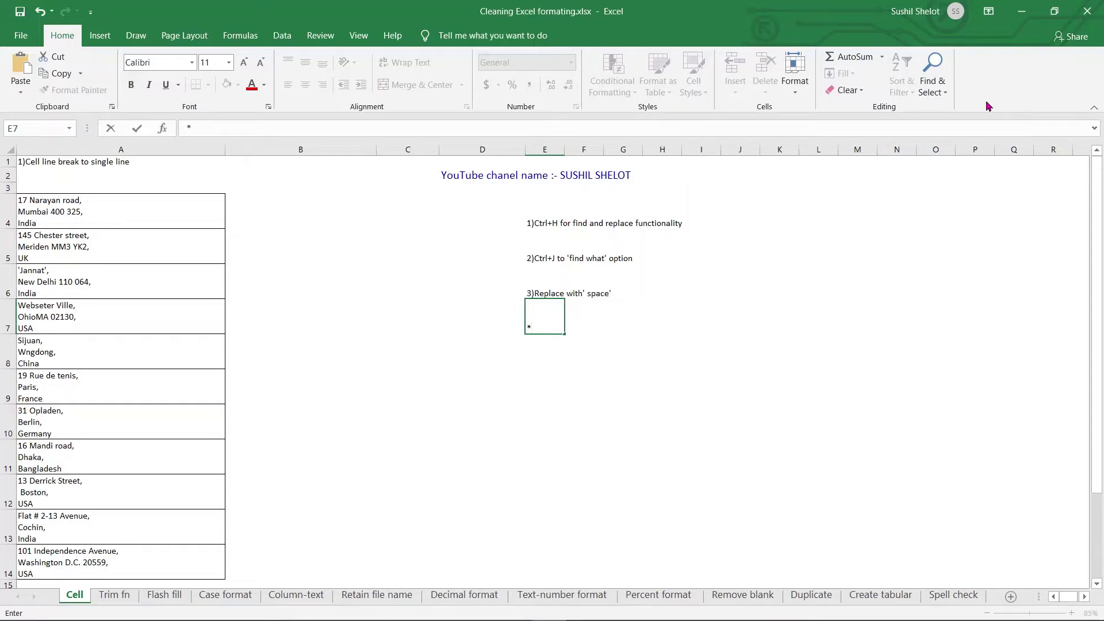
Step: Commit the asterisk note in E7, then select the first address in A4
left_click(852, 213)
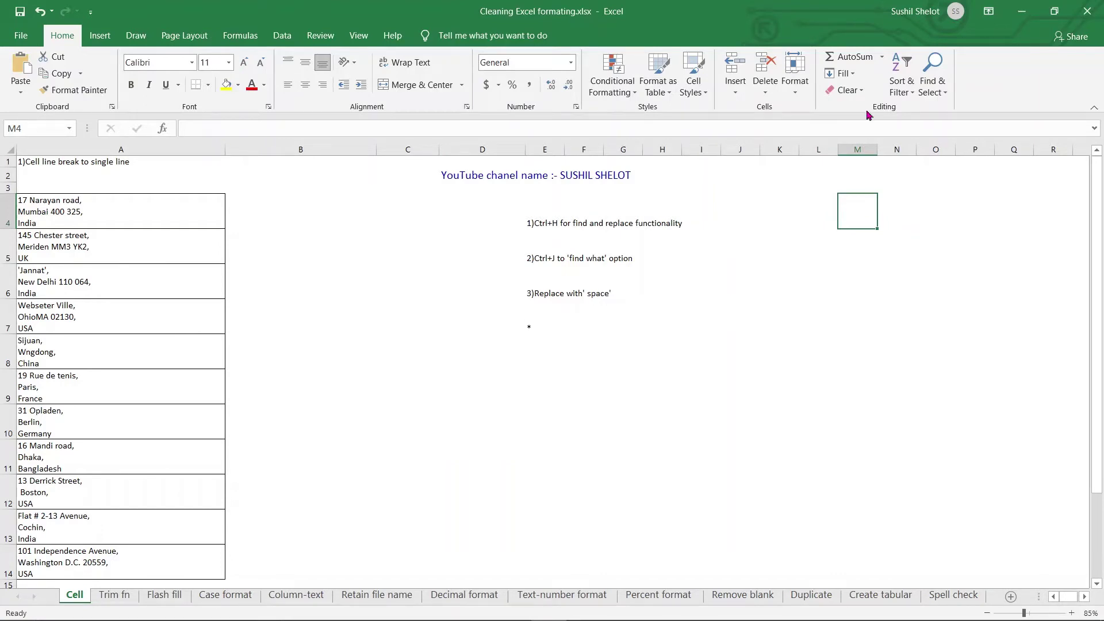
left_click(160, 211)
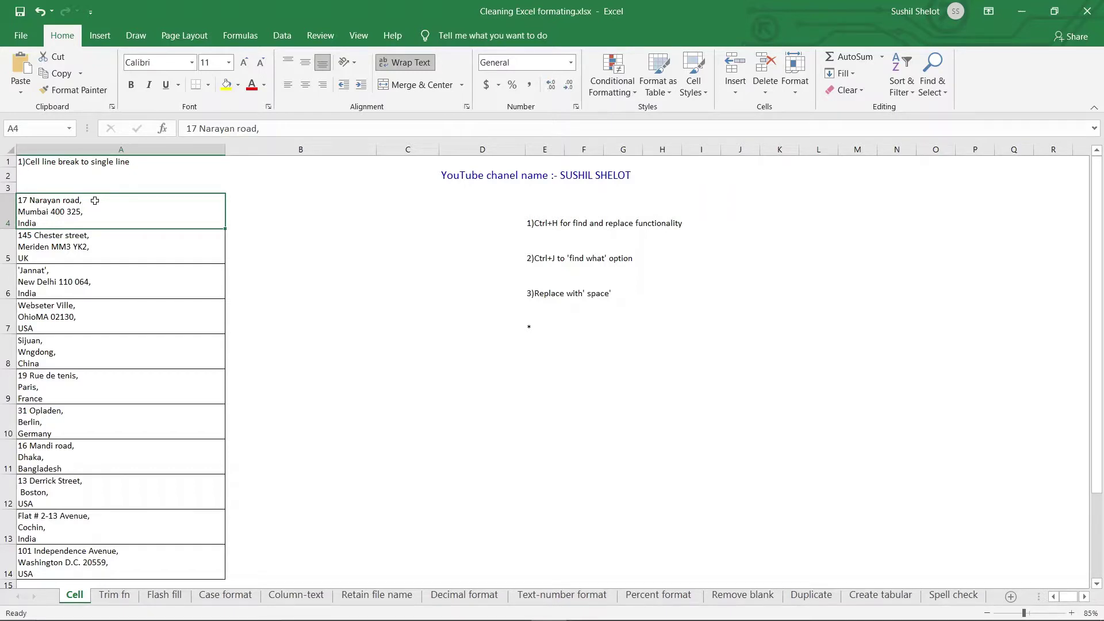
Step: Replace every line break (Ctrl+J) in A4:A14 with a comma using Replace All
left_click_drag(95, 201, 95, 559)
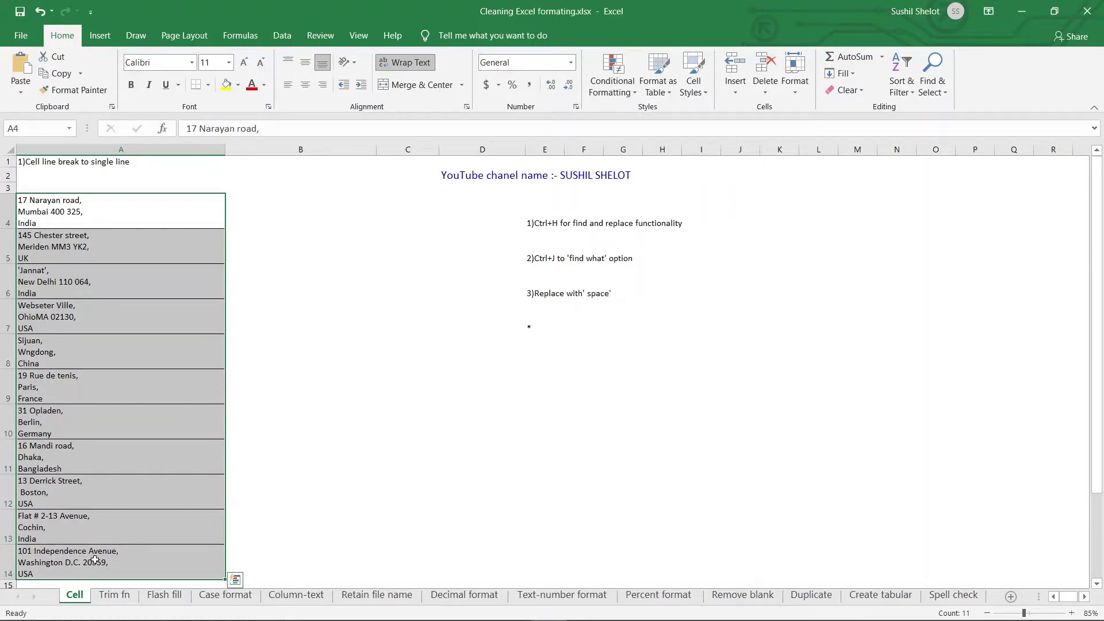
key("ctrl+h")
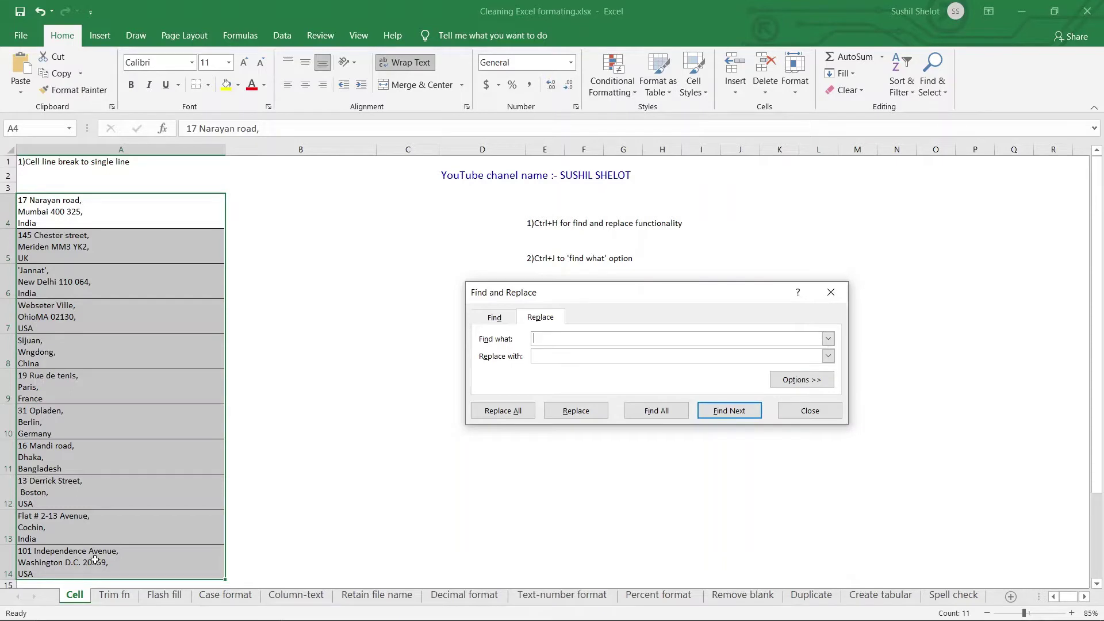
left_click(945, 95)
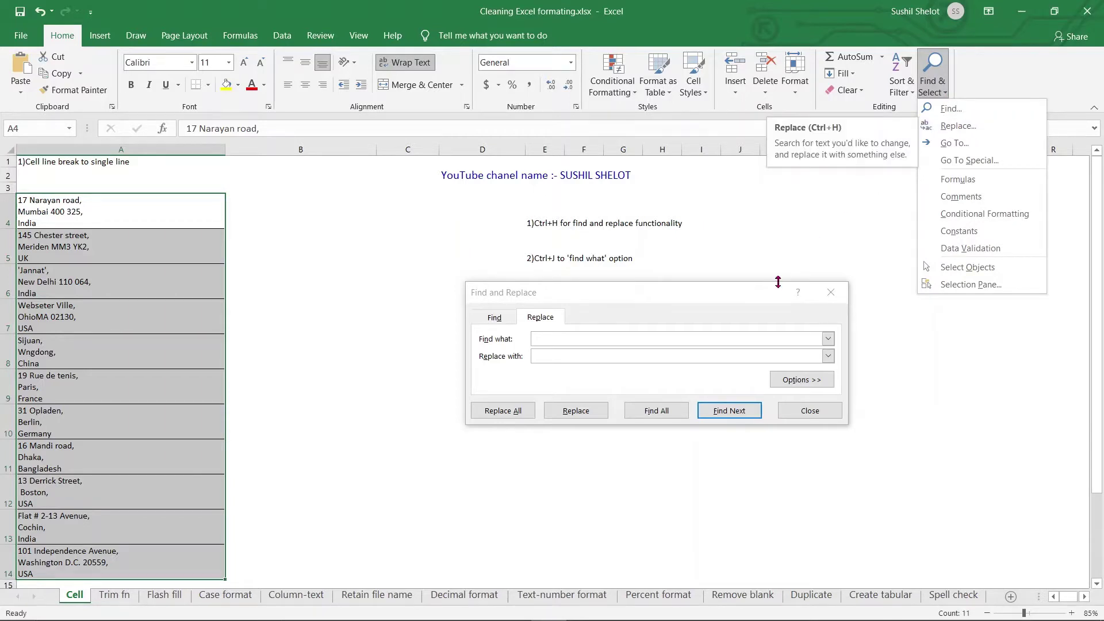
left_click(587, 338)
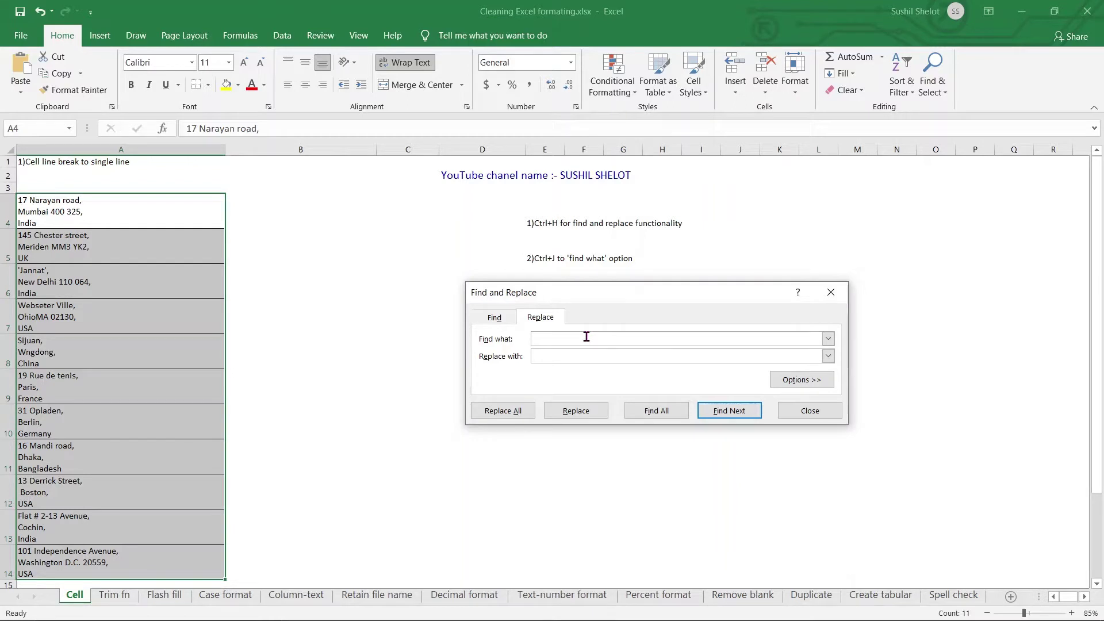
left_click(578, 357)
left_click(521, 411)
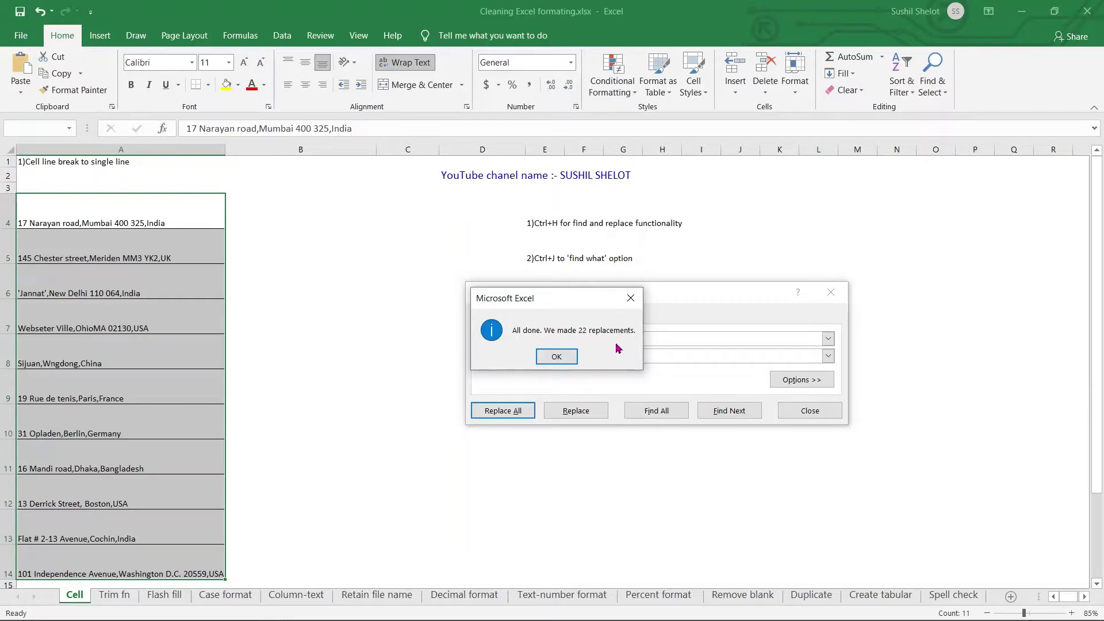
Step: Dismiss the 22-replacements message, close Find and Replace, and clear the selection
left_click(561, 357)
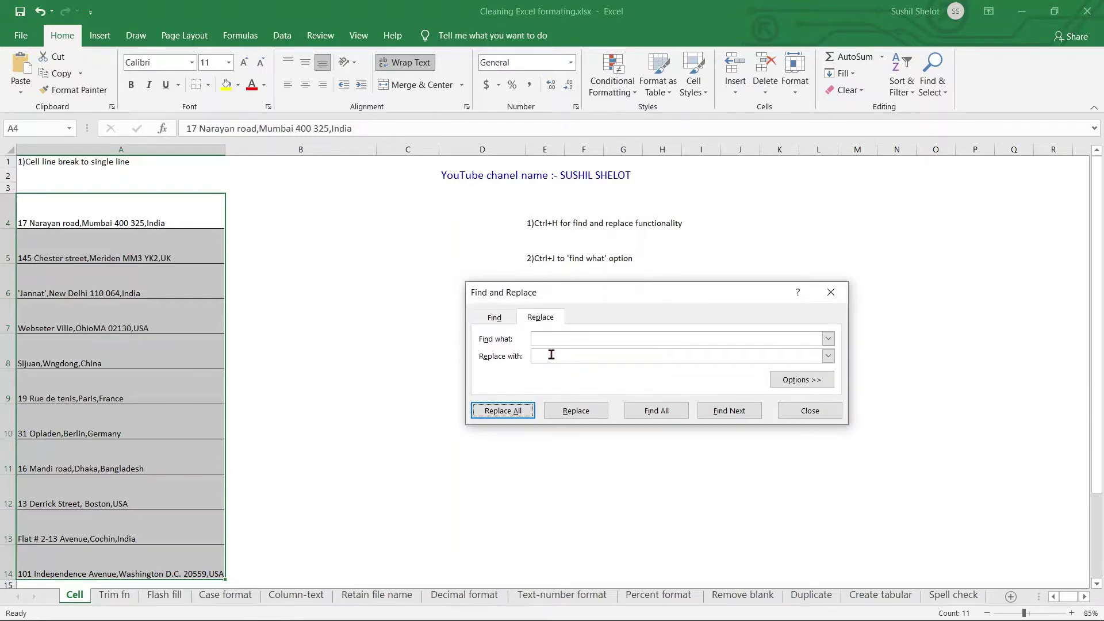
left_click(810, 410)
scroll(364, 335, "up", 1, "ctrl")
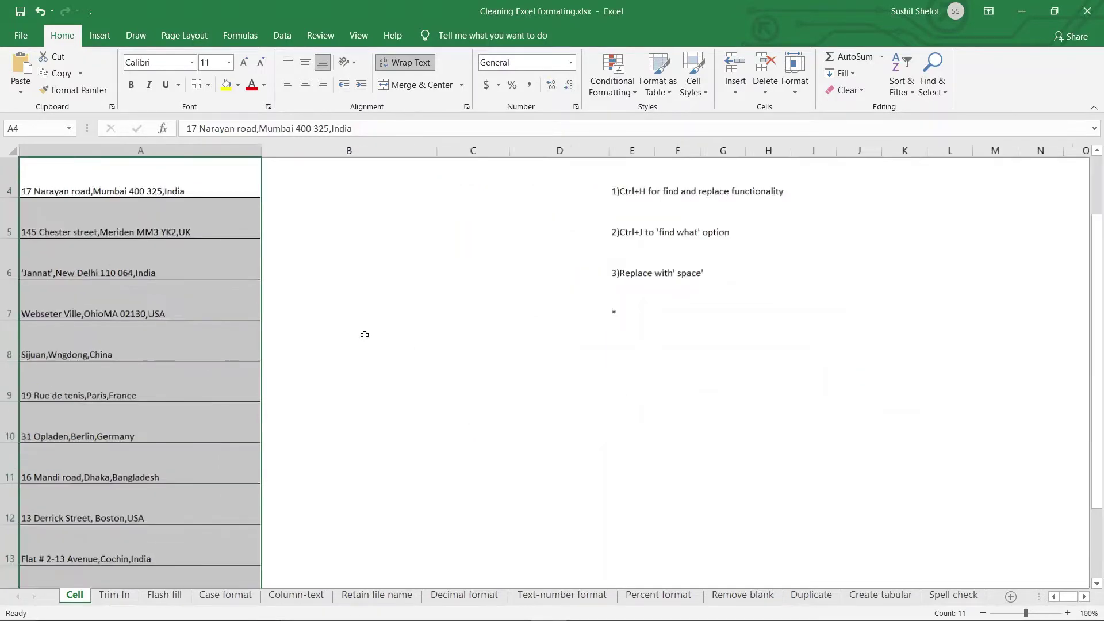
scroll(364, 335, "up", 5, "ctrl")
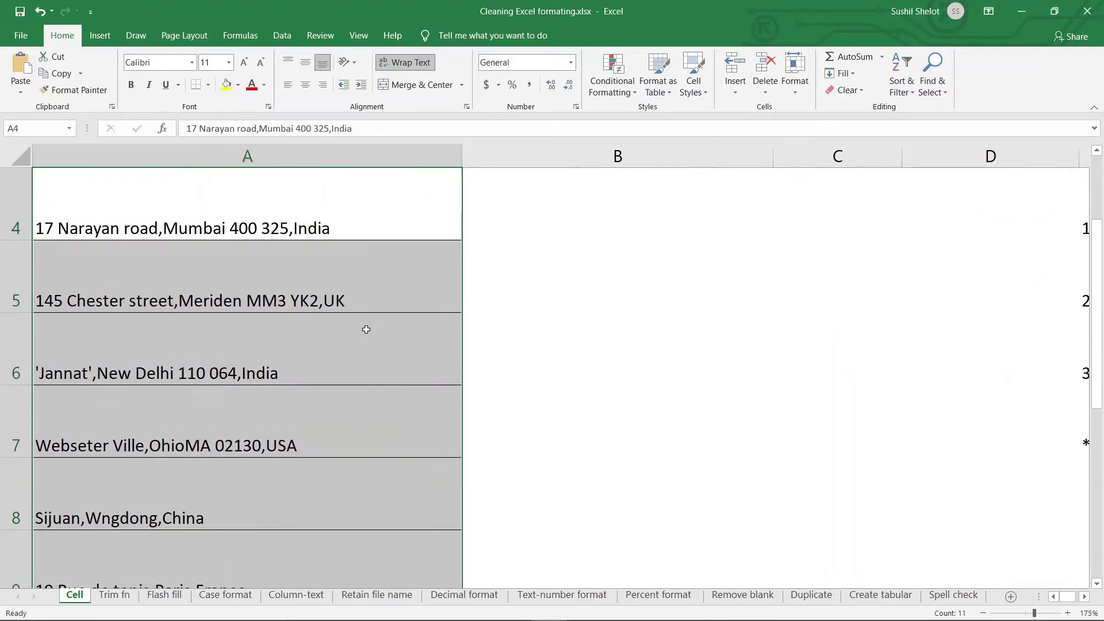
left_click(343, 228)
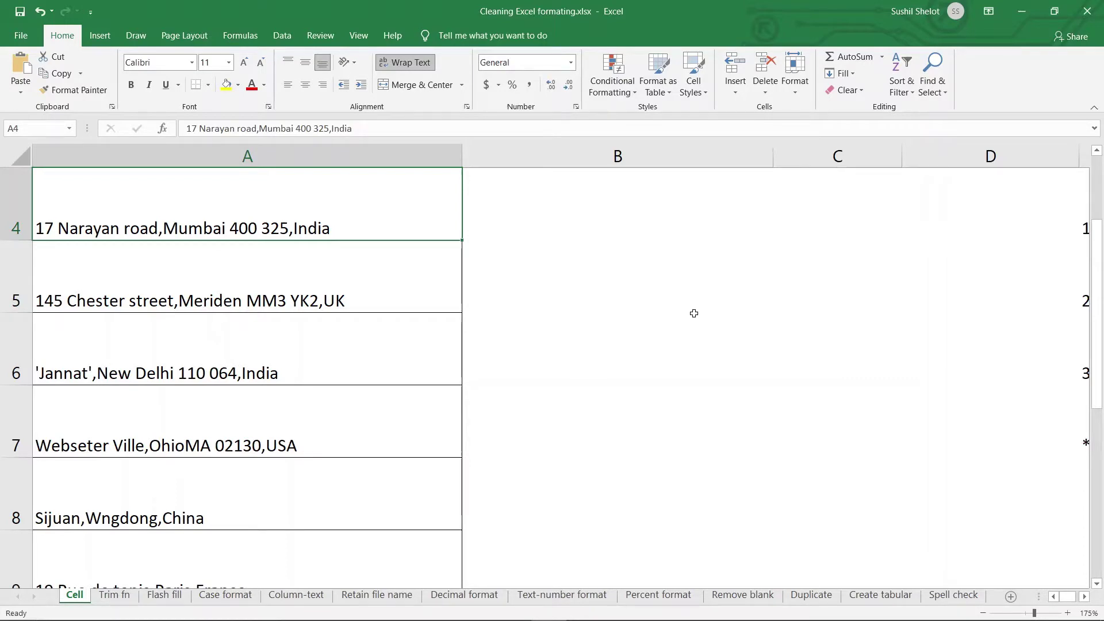
Step: AutoFit all row heights across the whole sheet so rows match the single-line addresses
left_click(17, 159)
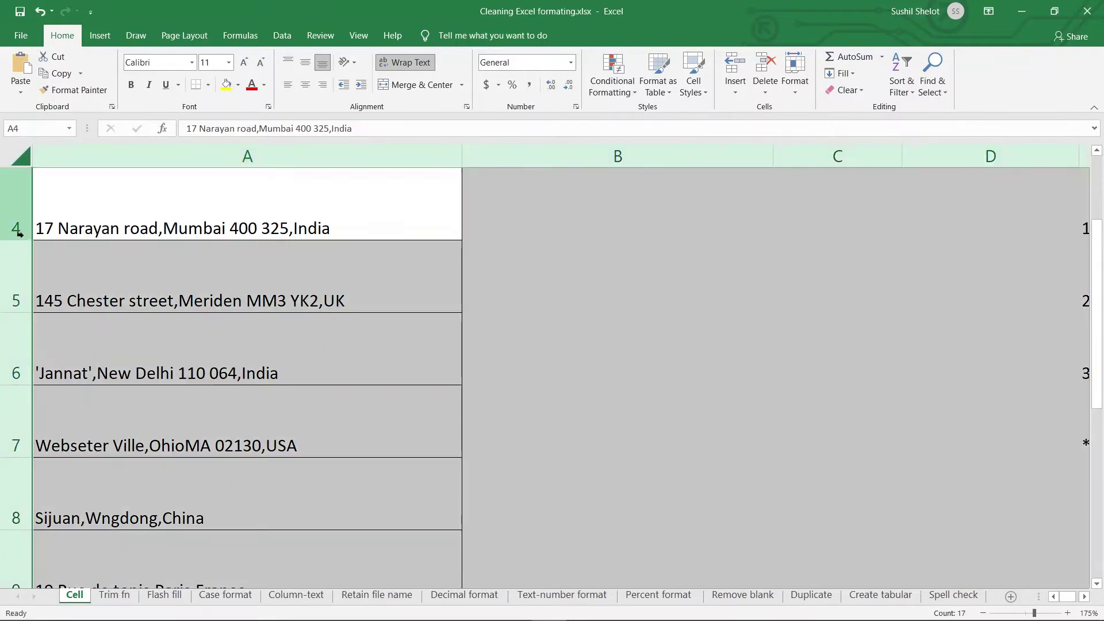
double_click(22, 240)
left_click(555, 343)
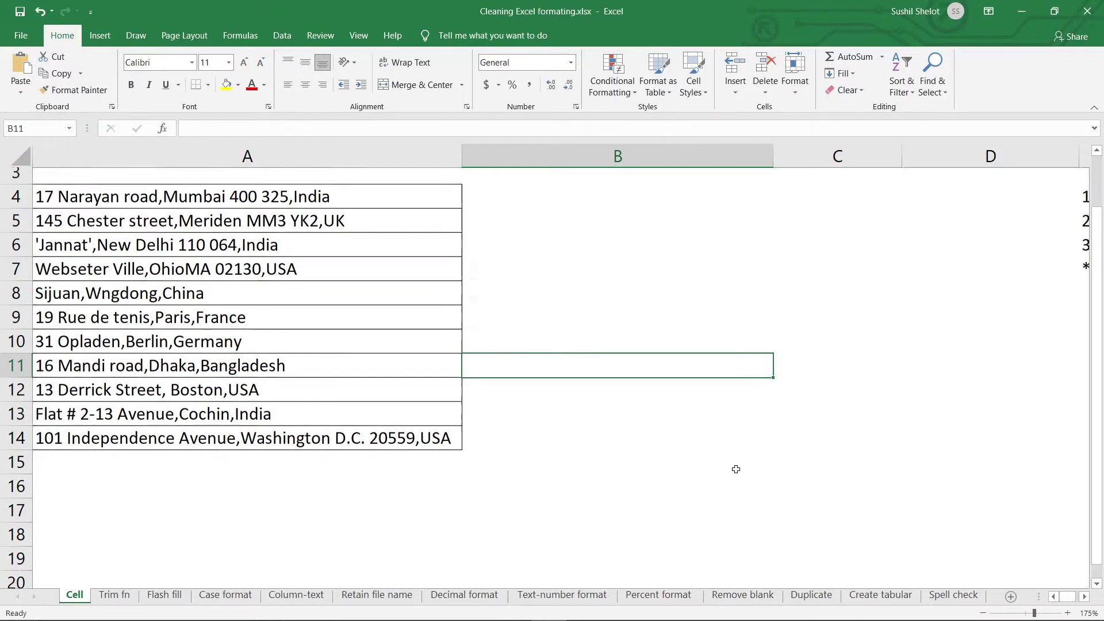
scroll(734, 466, "up", 1)
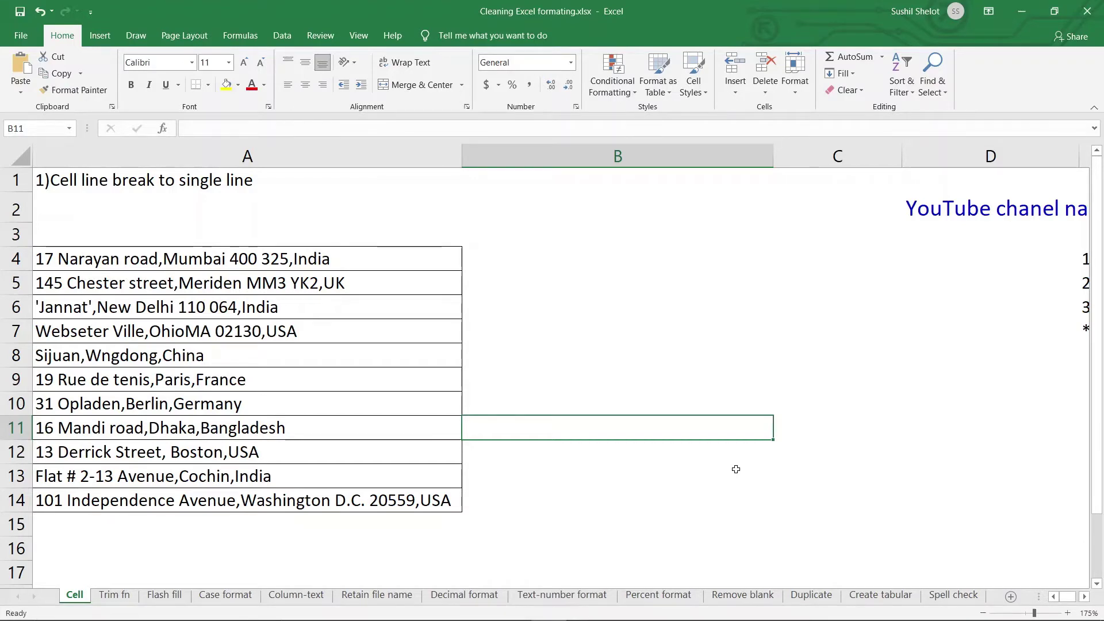
scroll(736, 469, "down", 3)
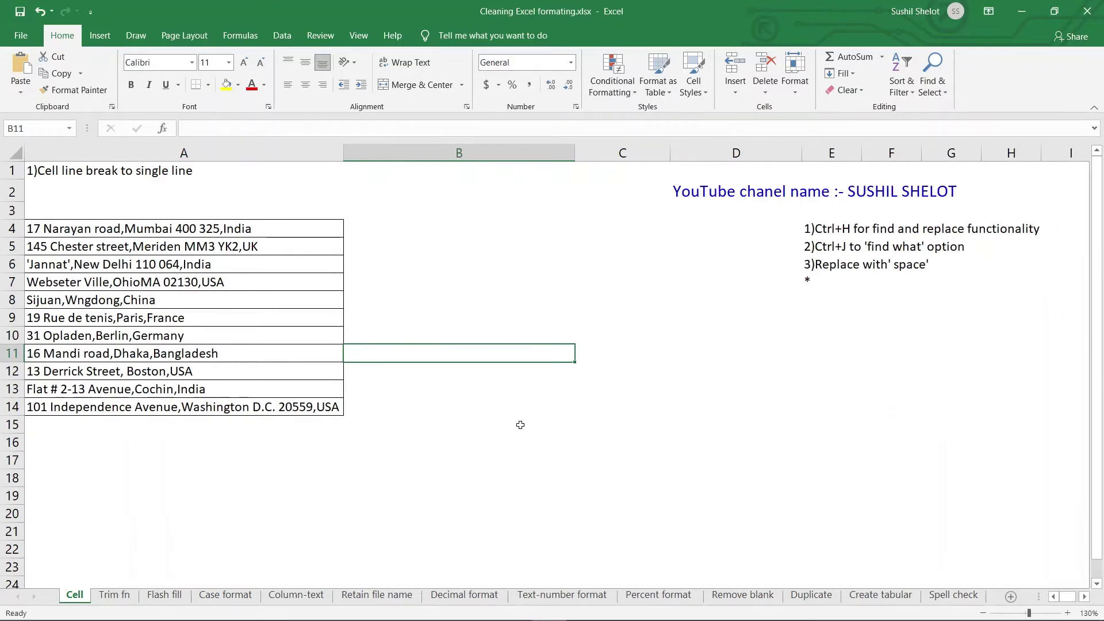
left_click(114, 596)
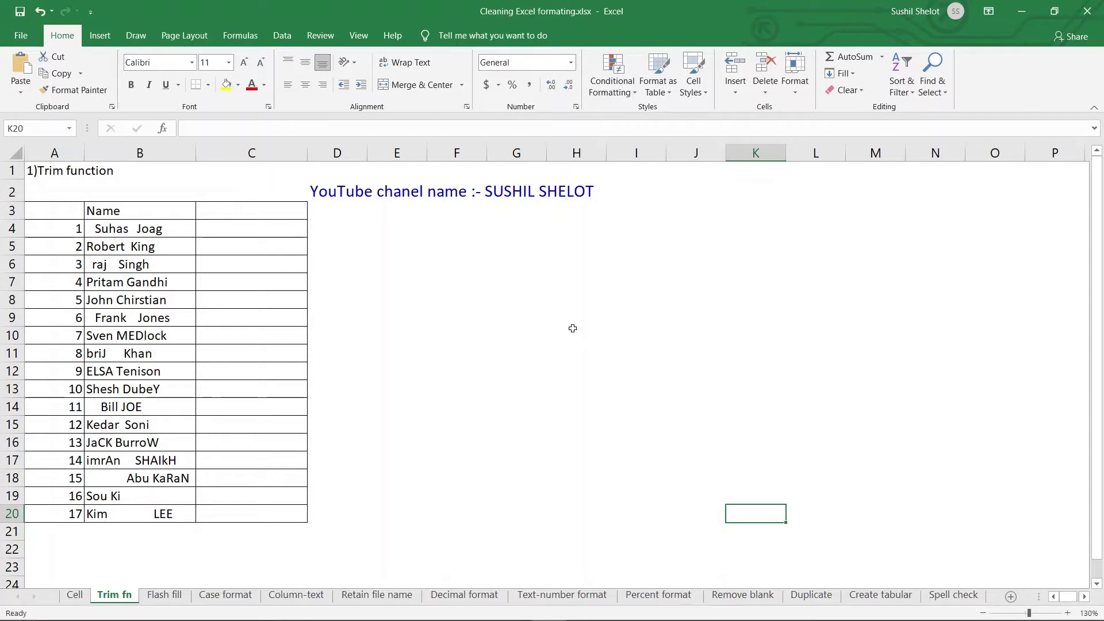
left_click(92, 228)
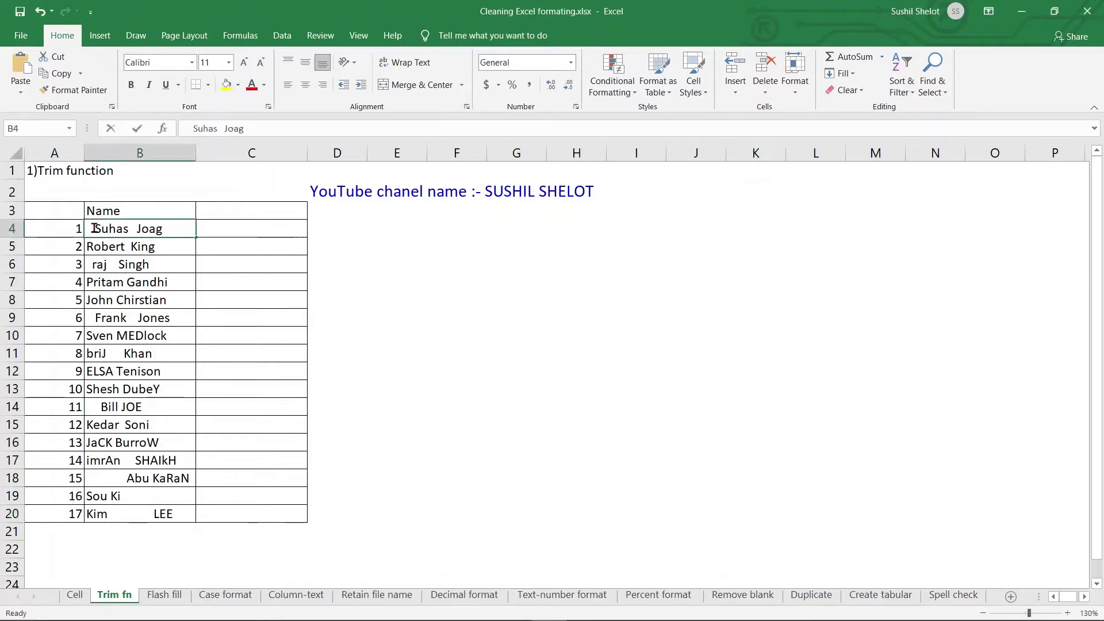
double_click(137, 228)
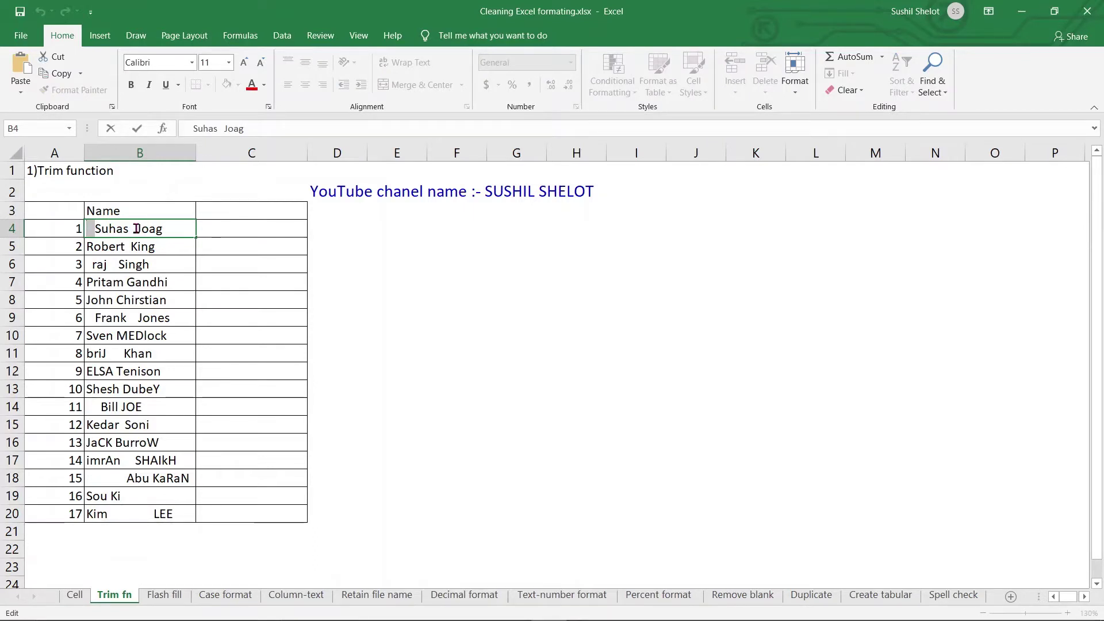
left_click(130, 228)
left_click_drag(129, 228, 136, 228)
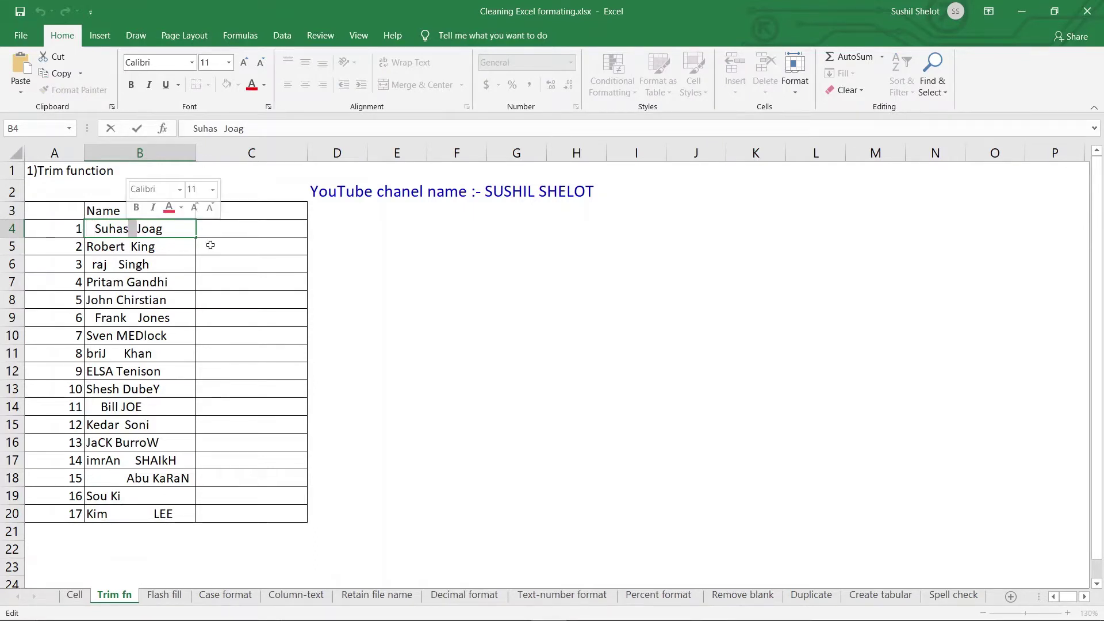
left_click(163, 228)
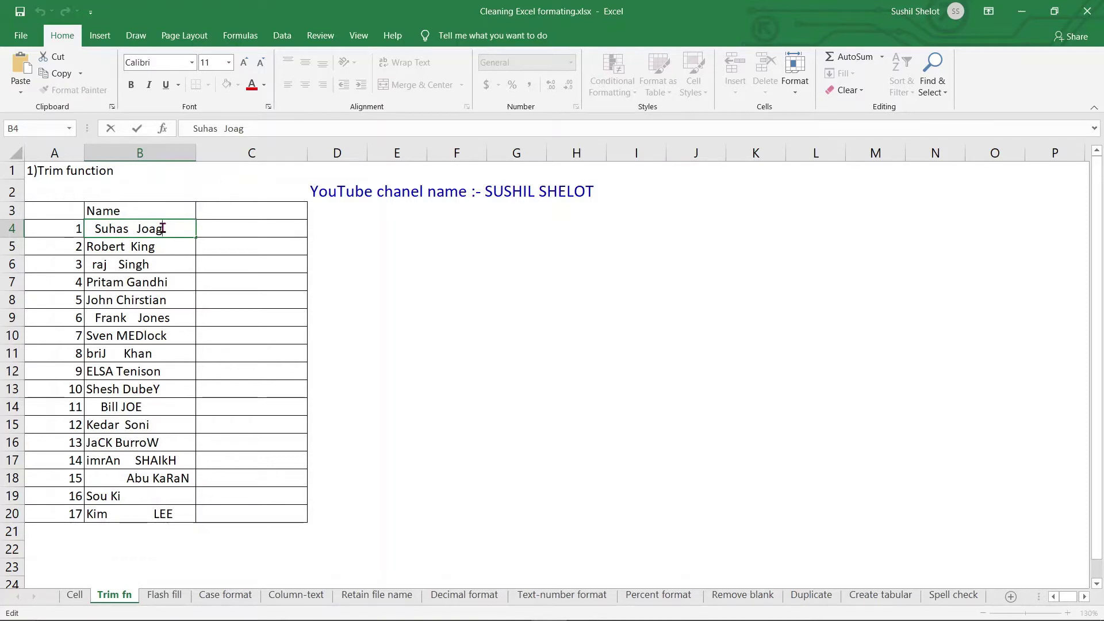
Step: Inspect the trailing spaces after MEDlock in B10 and the extra spaces in B11
left_click(168, 335)
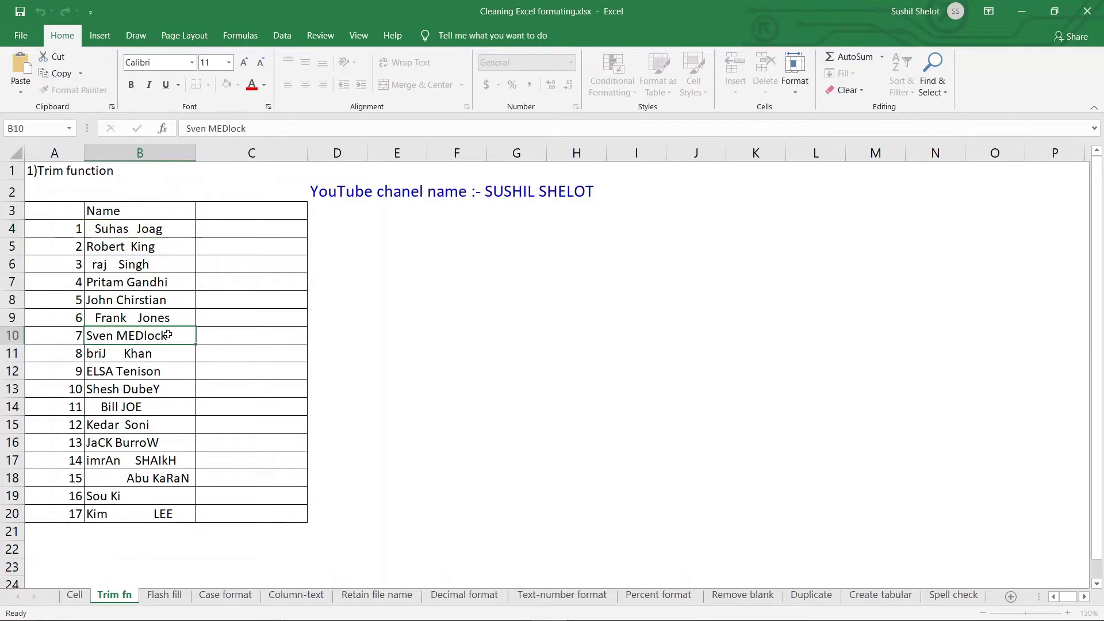
double_click(175, 337)
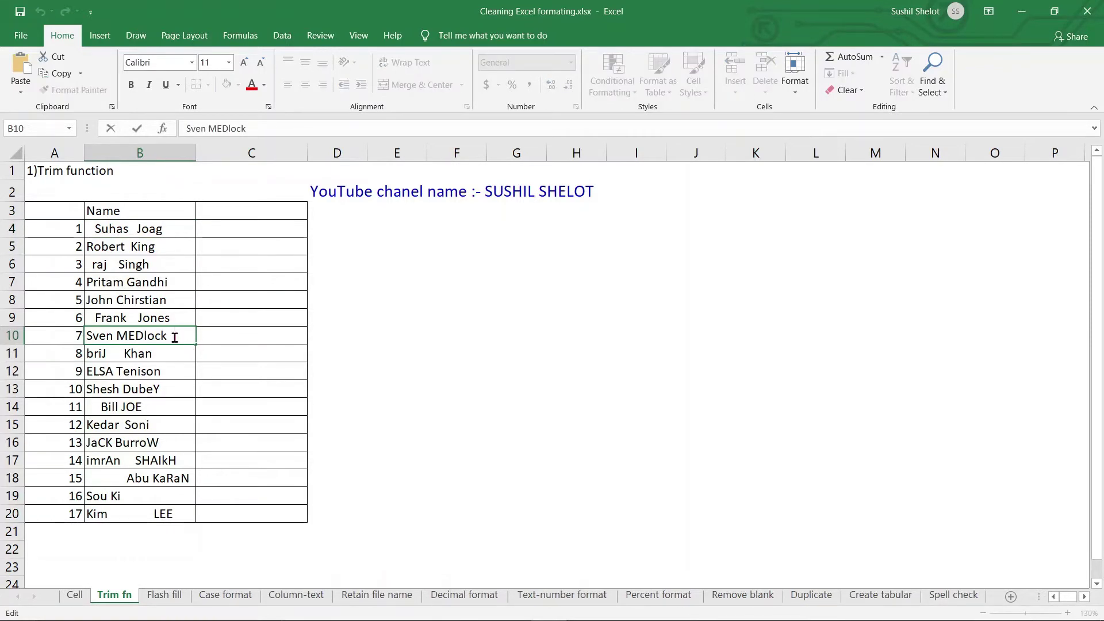
left_click_drag(174, 337, 162, 337)
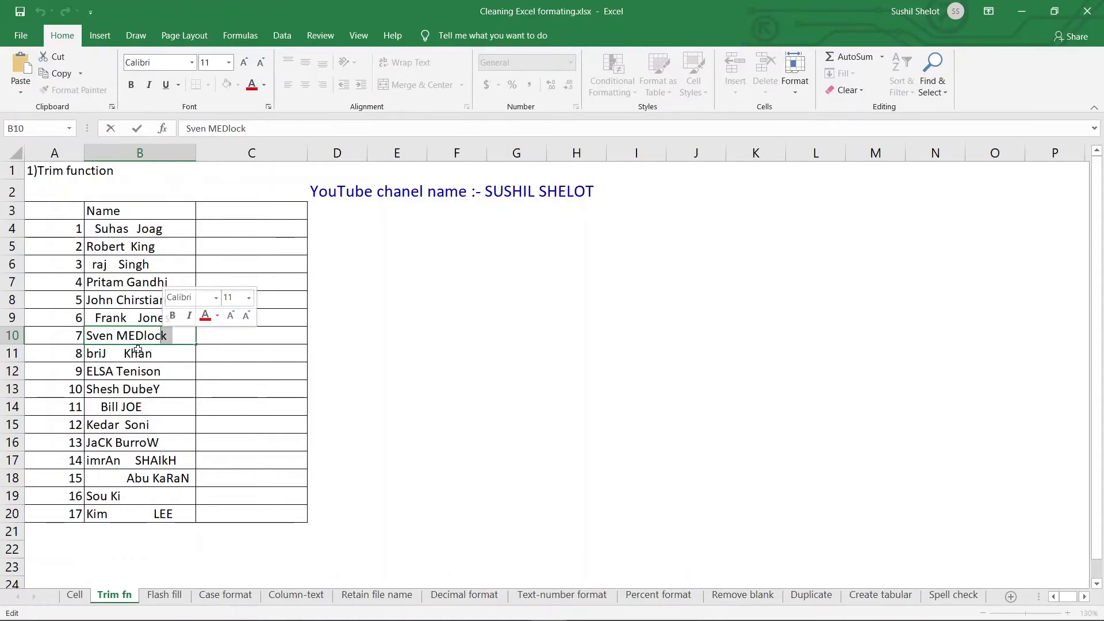
left_click(118, 354)
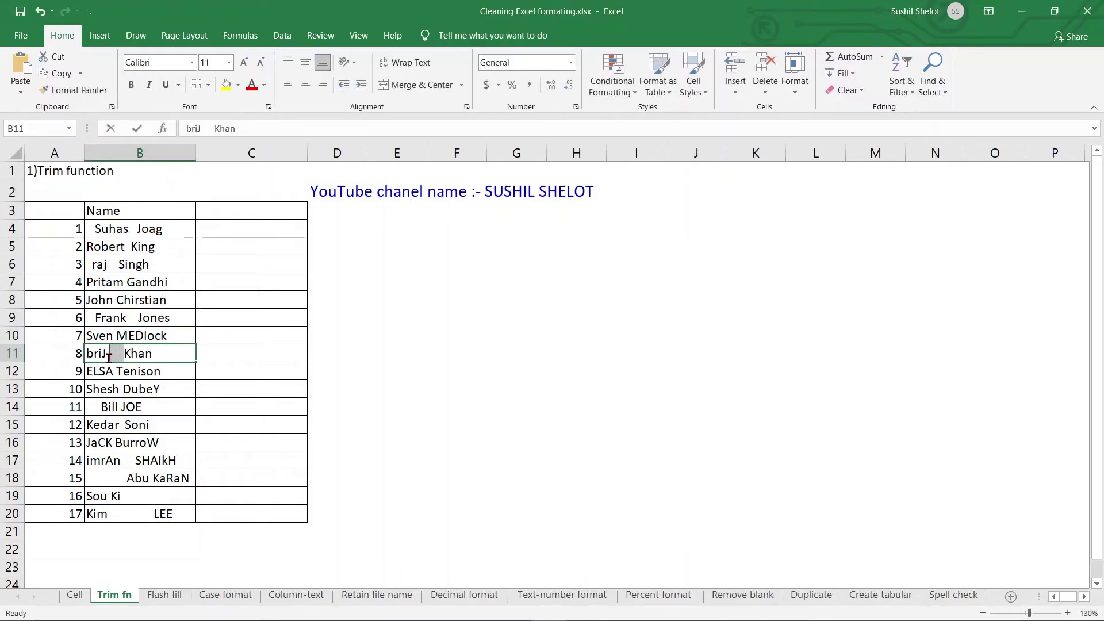
double_click(110, 355)
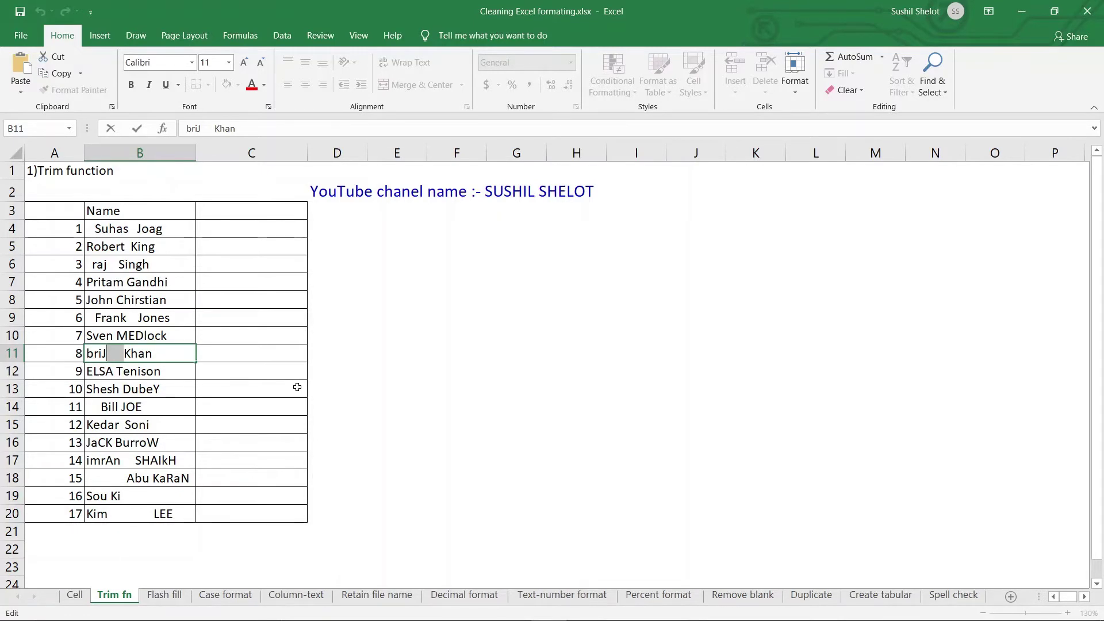
Step: Enter =TRIM(B4) in C4 and copy it down through C20
left_click(251, 230)
type("=")
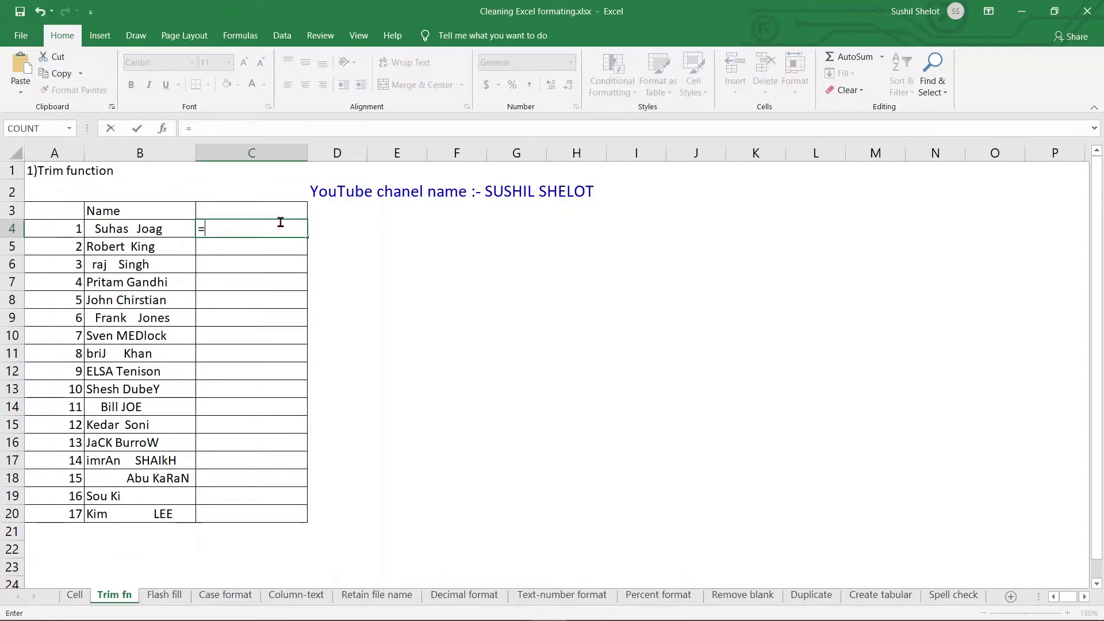
type("trim")
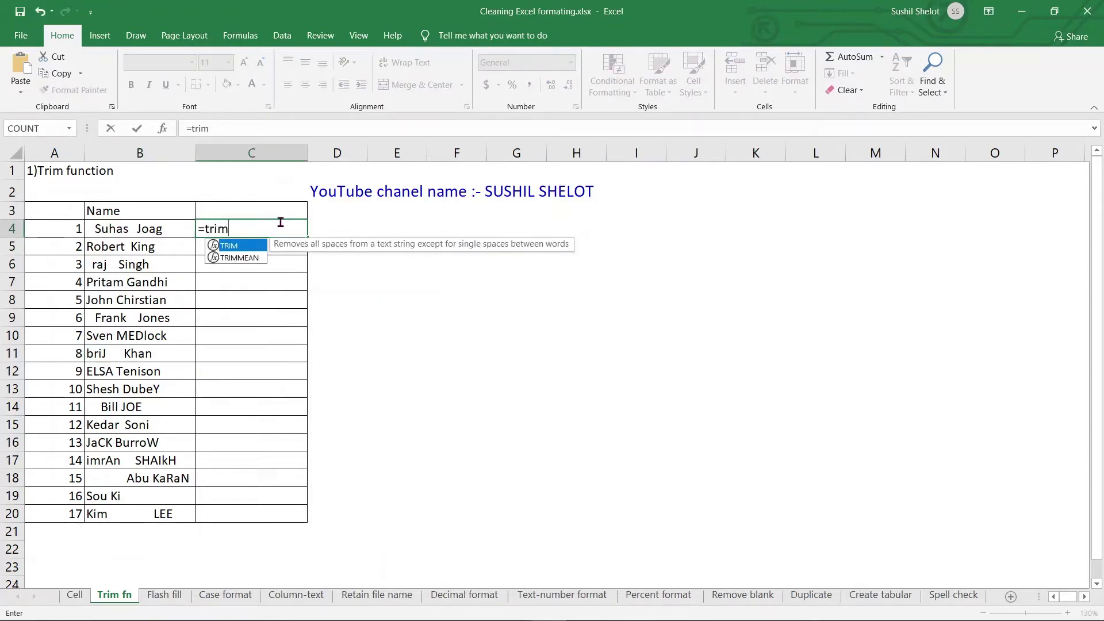
type("(")
left_click(146, 228)
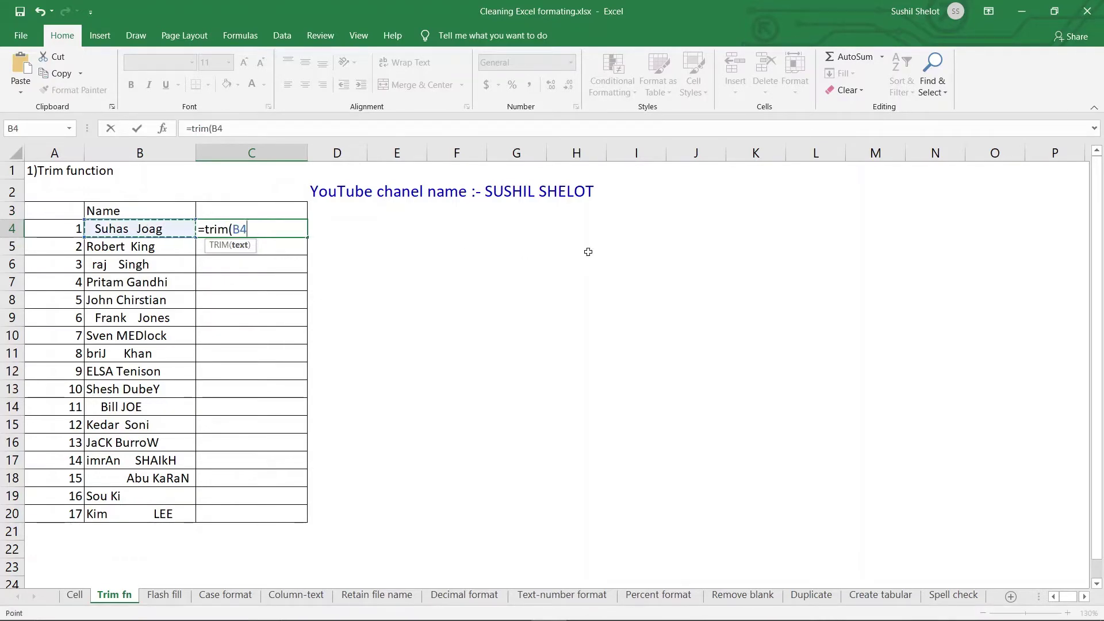
type(")")
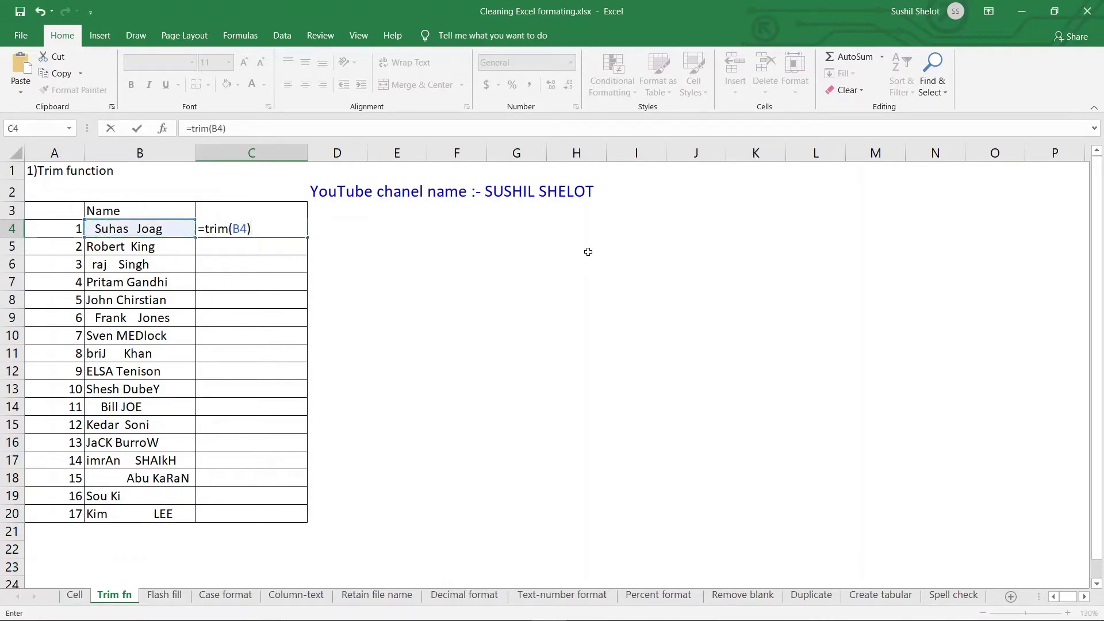
key("Return")
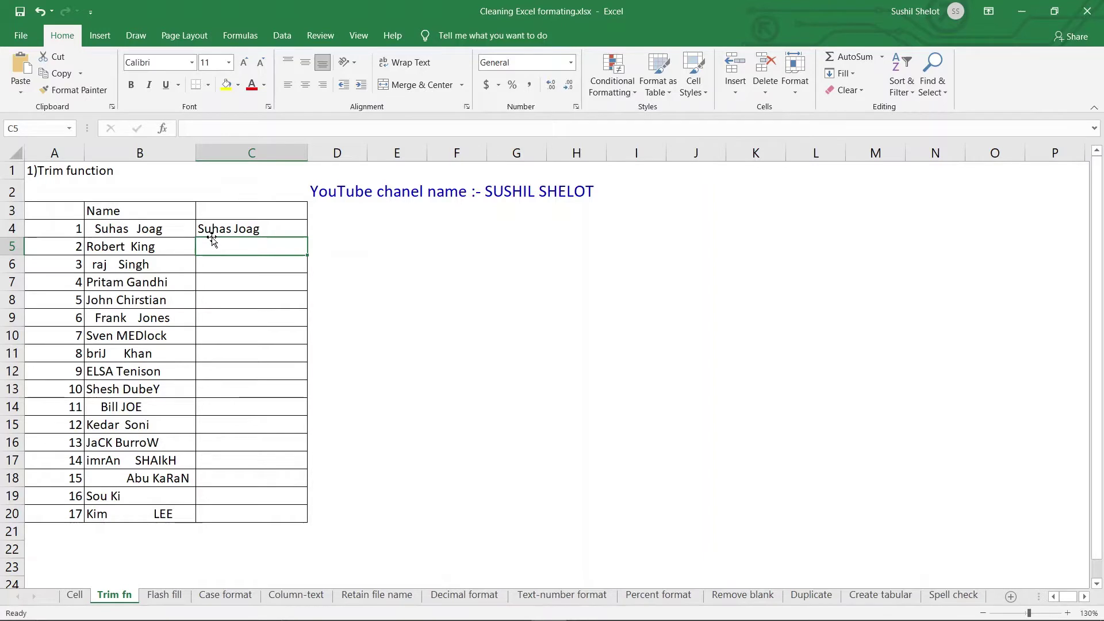
left_click(280, 230)
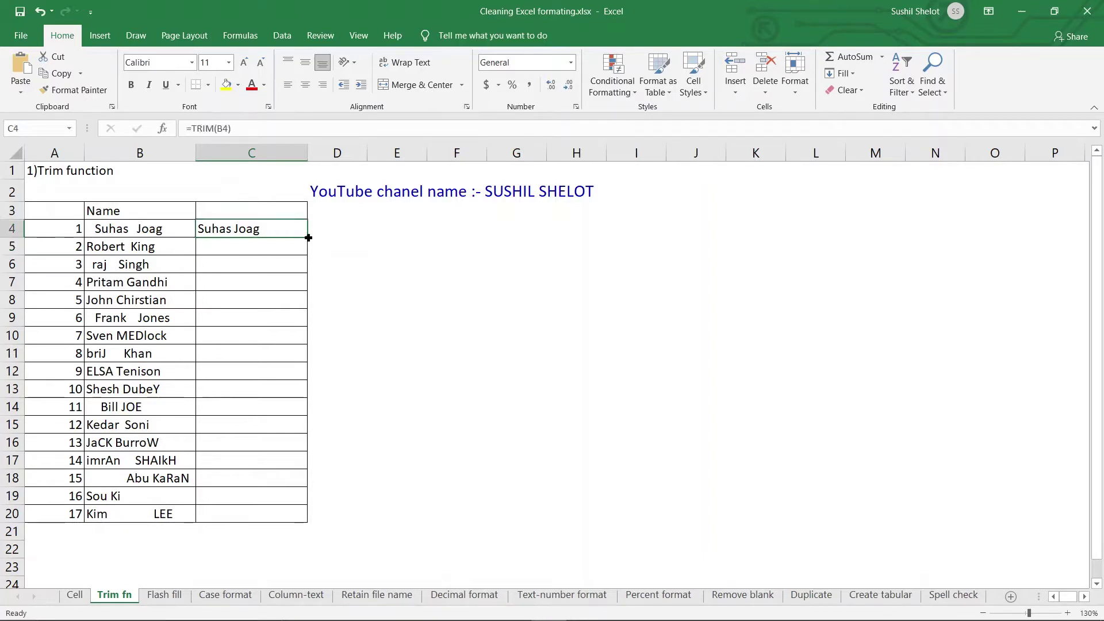
left_click_drag(308, 237, 325, 515)
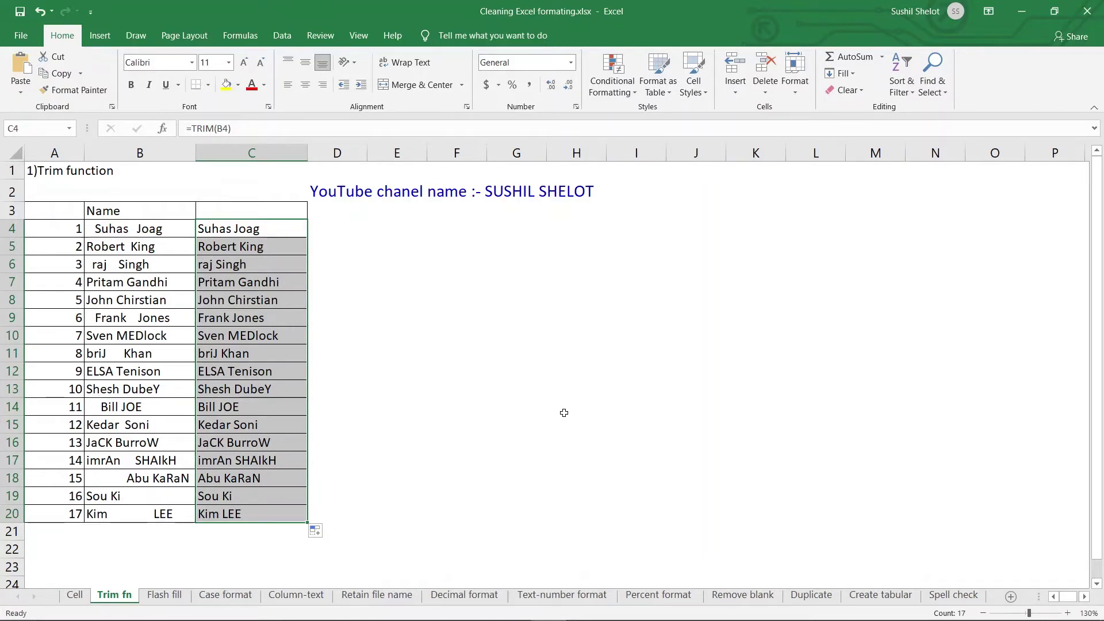
left_click(283, 403)
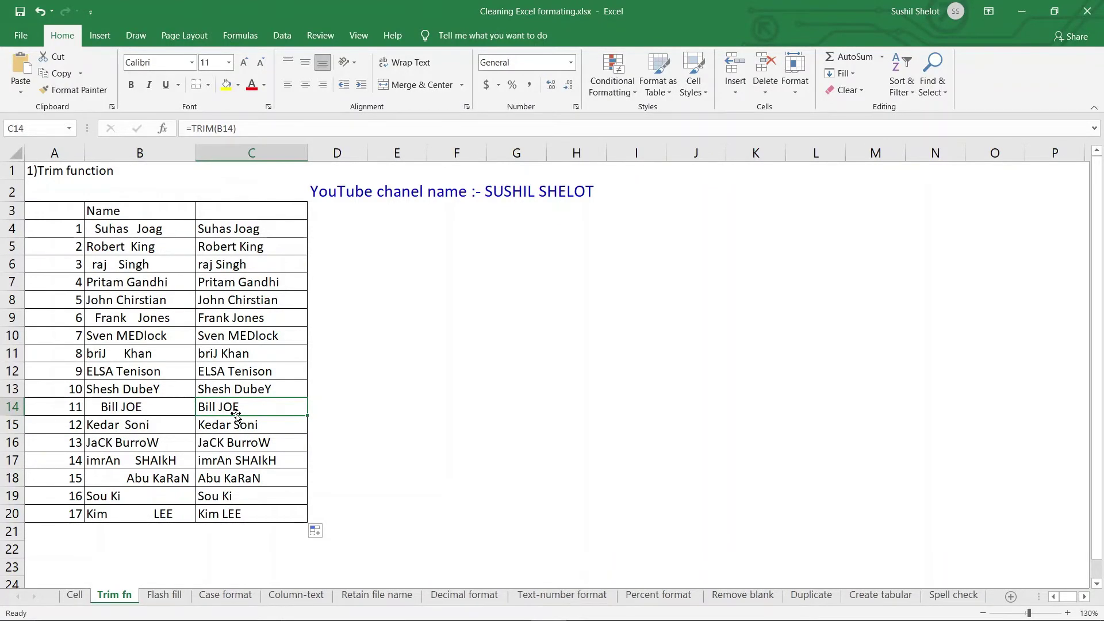
left_click(181, 598)
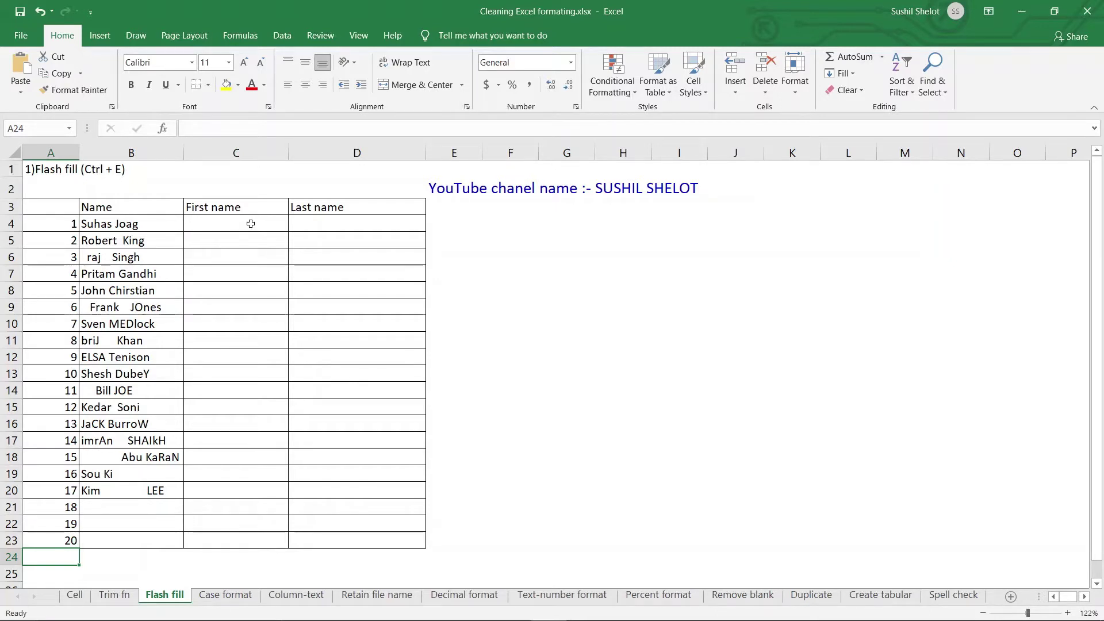
left_click(251, 224)
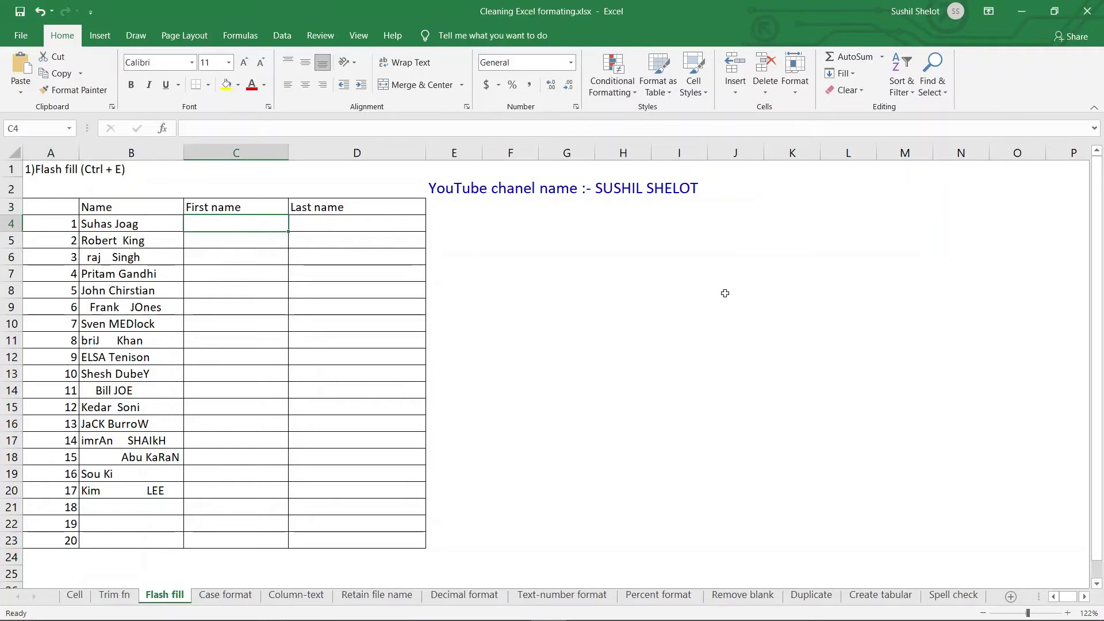
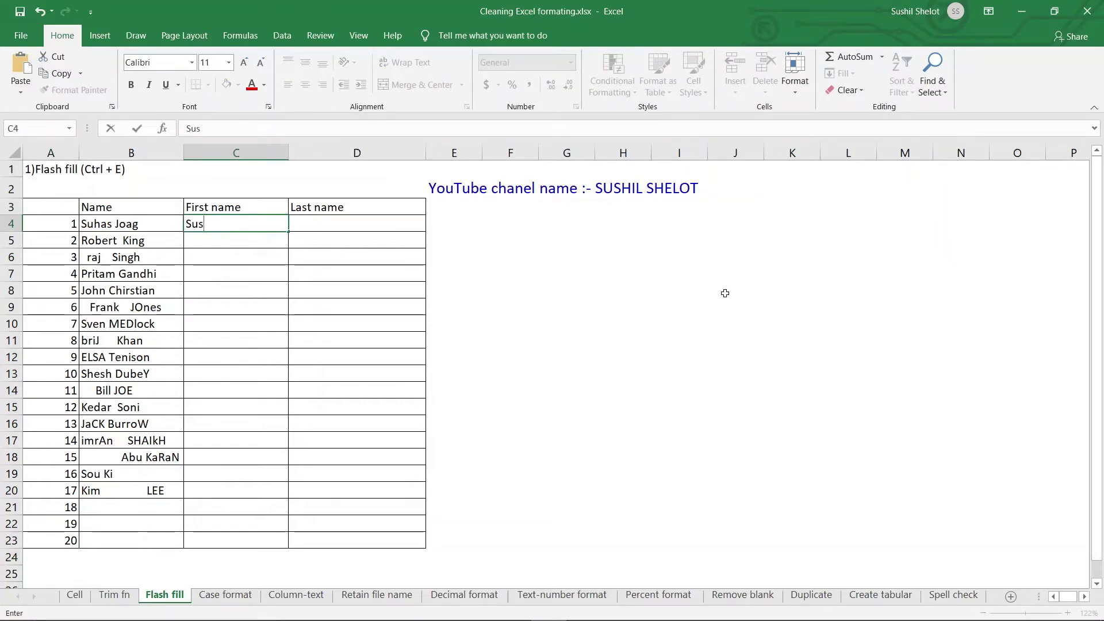
key("Return")
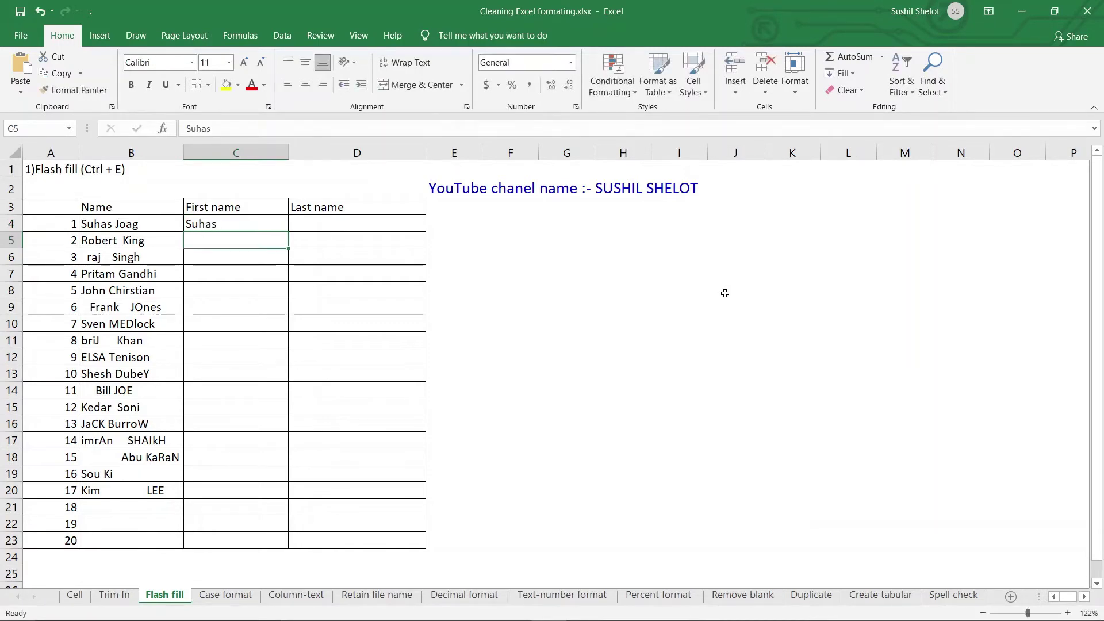
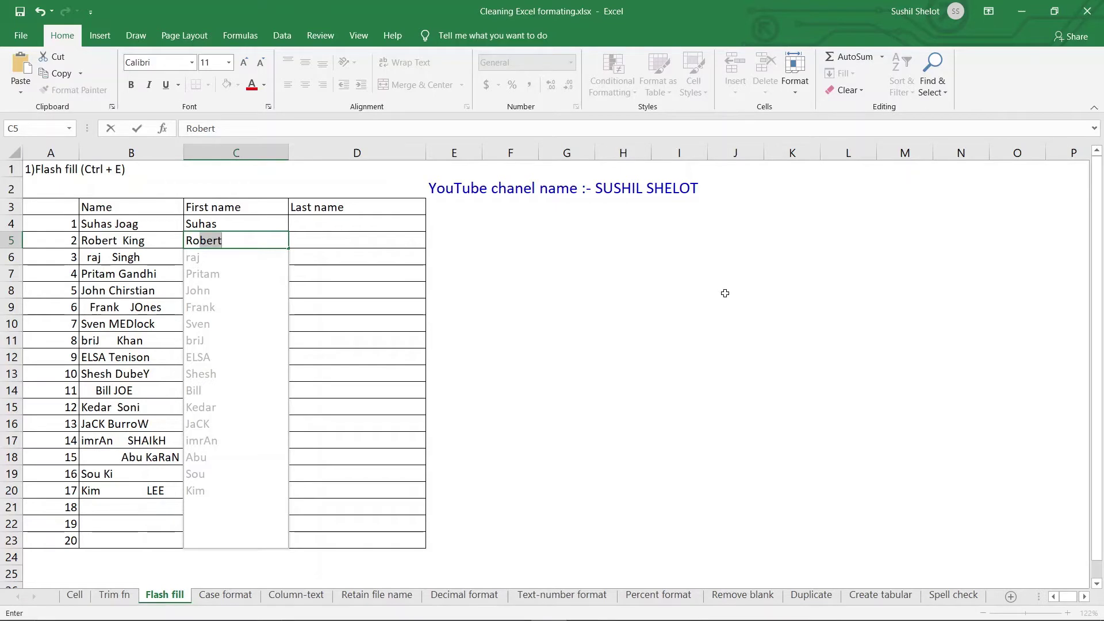
Step: Accept the Flash Fill first names for C4:C20, also showing Home > Fill > Flash Fill and Data tab
key("Return")
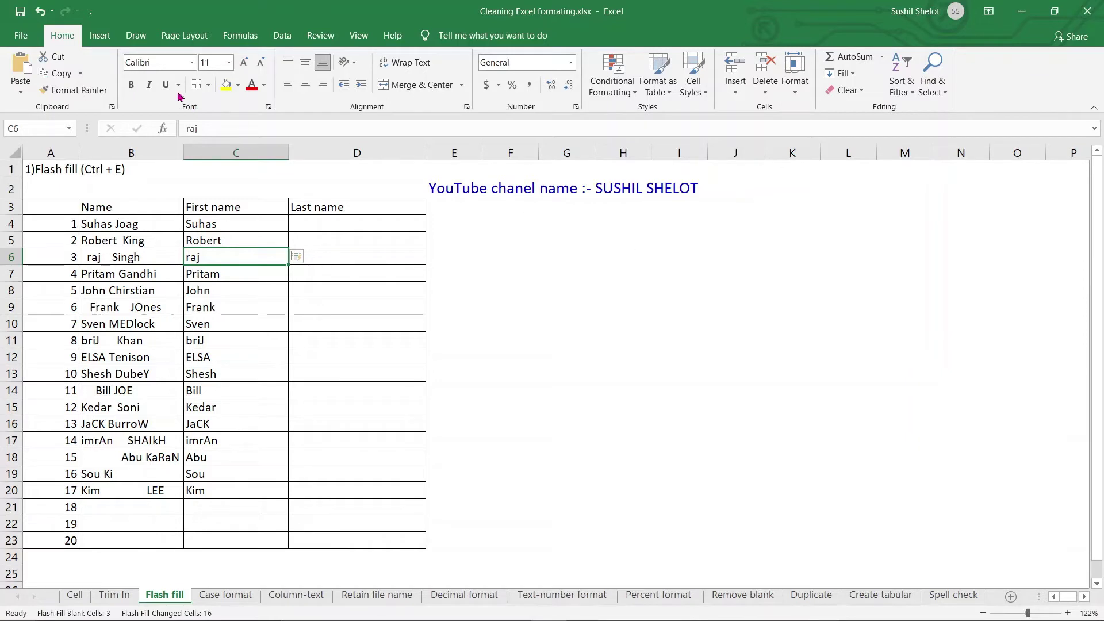
left_click(853, 74)
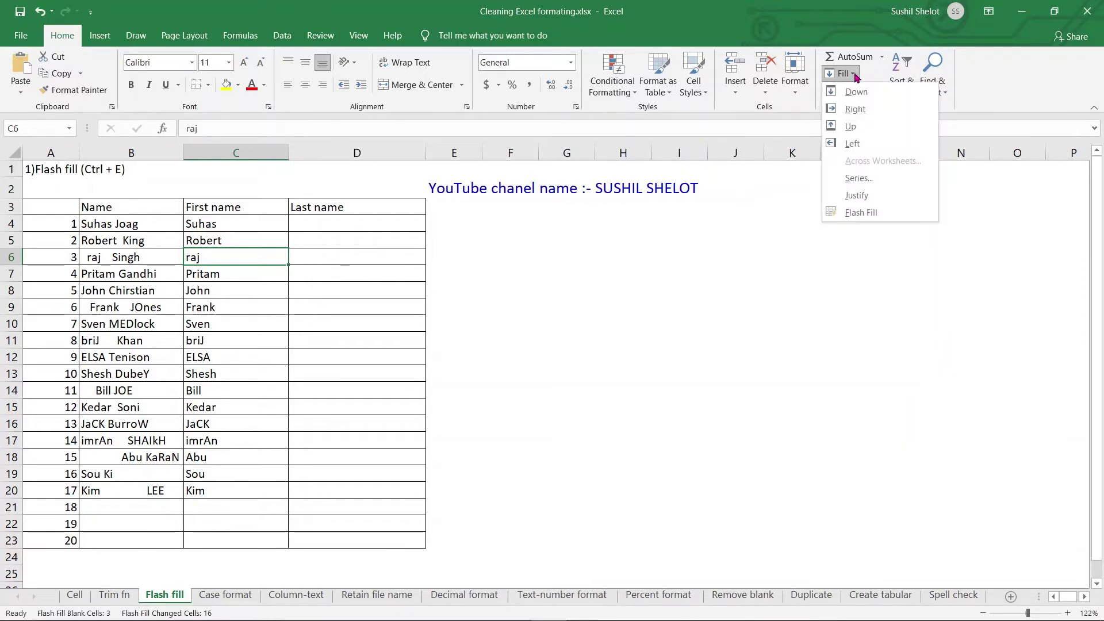
left_click(868, 213)
left_click(282, 35)
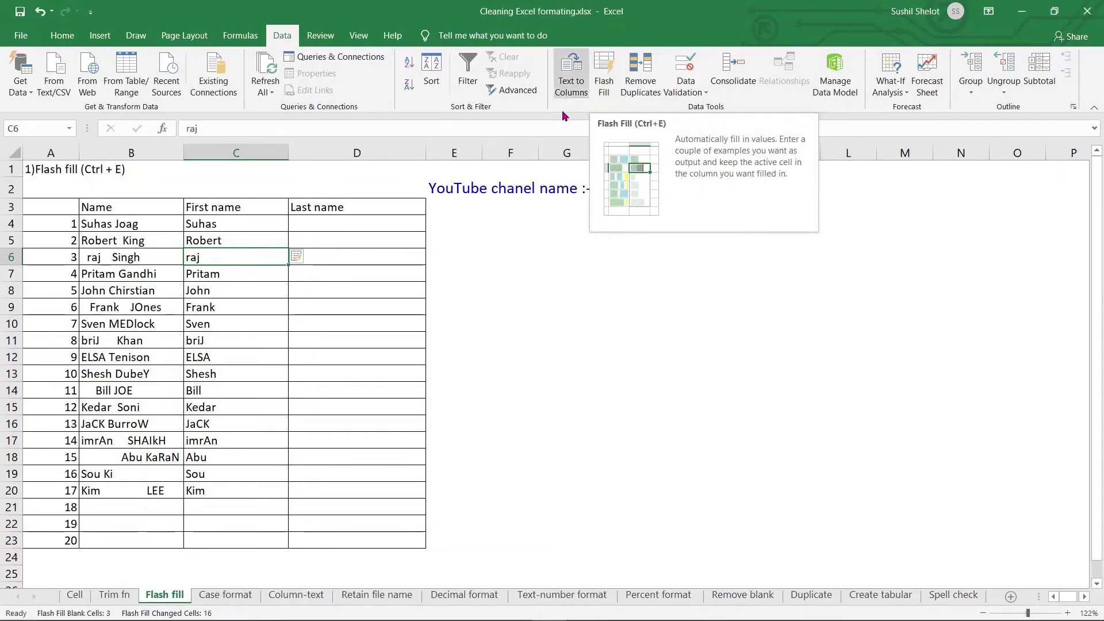
left_click_drag(259, 227, 248, 492)
left_click(328, 221)
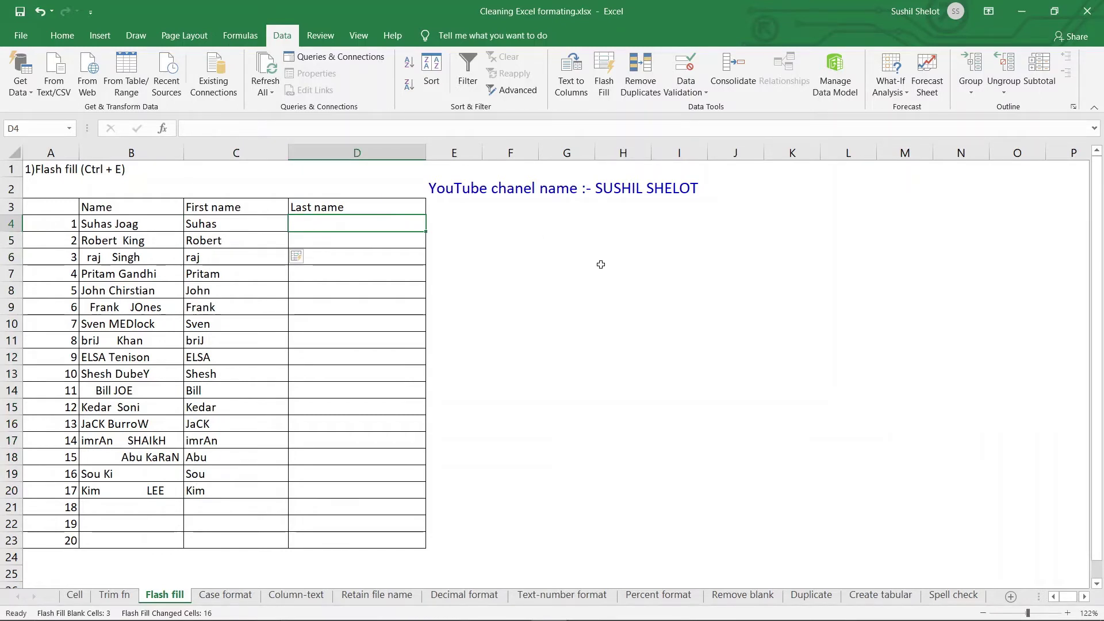
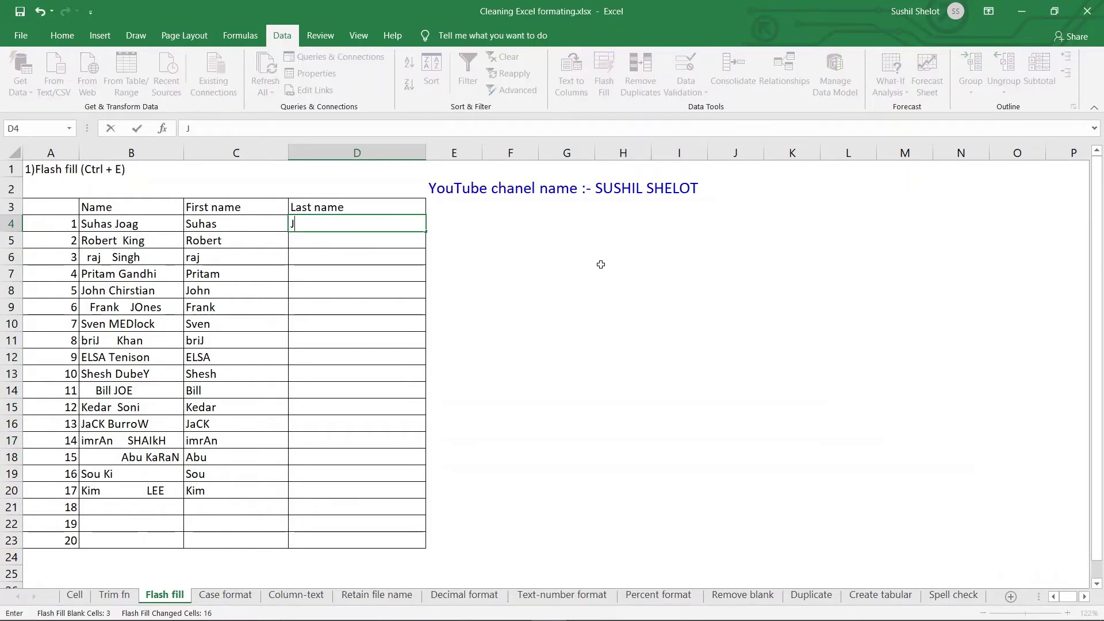
key("Return")
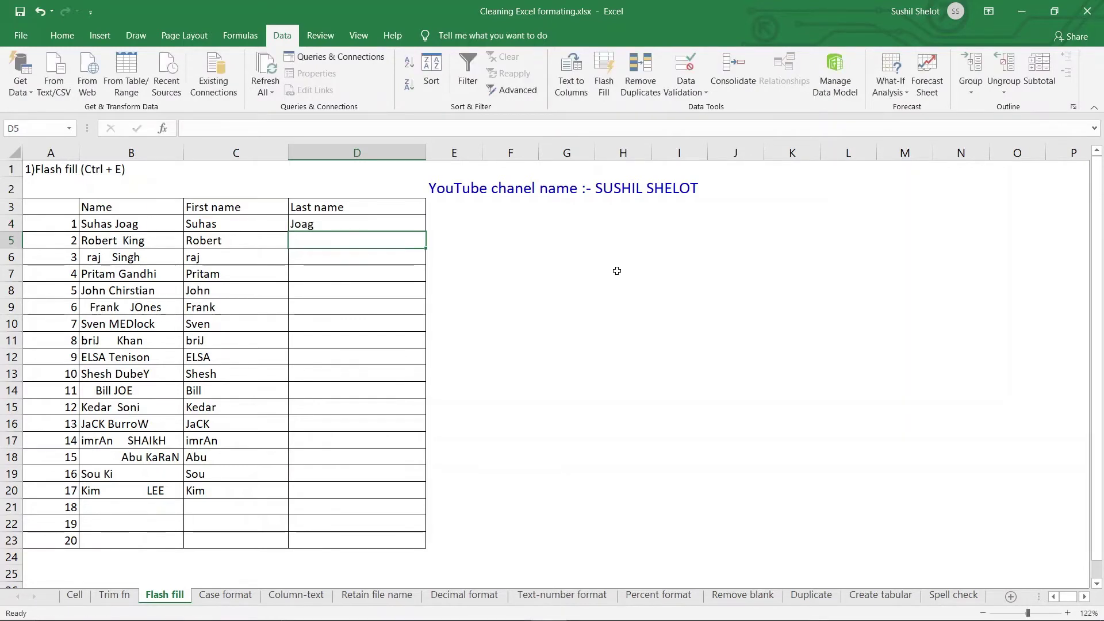
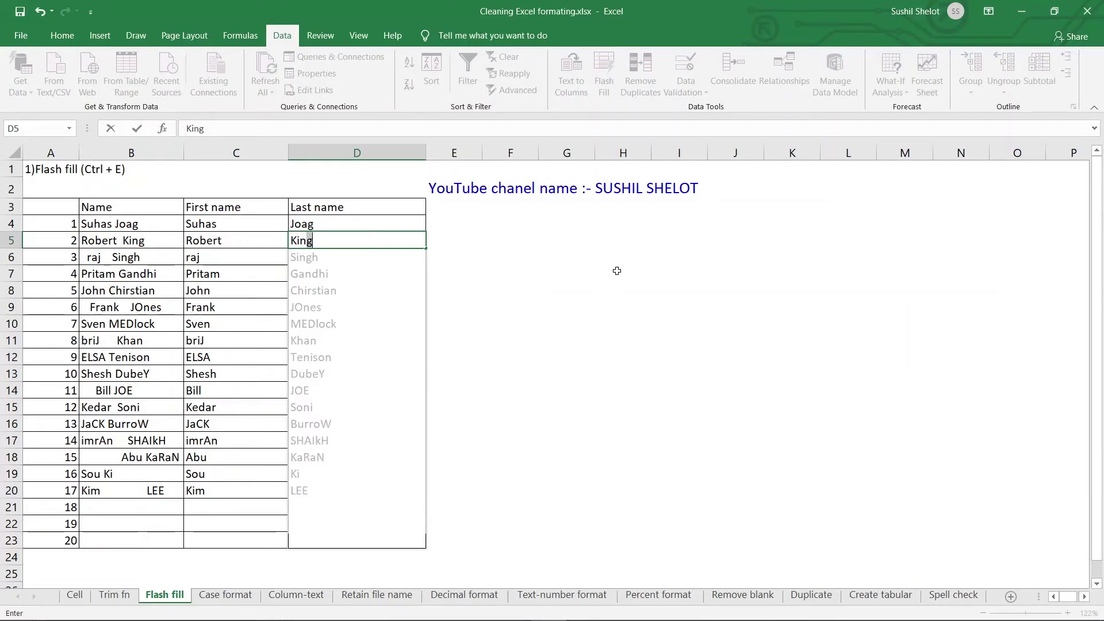
key("Return")
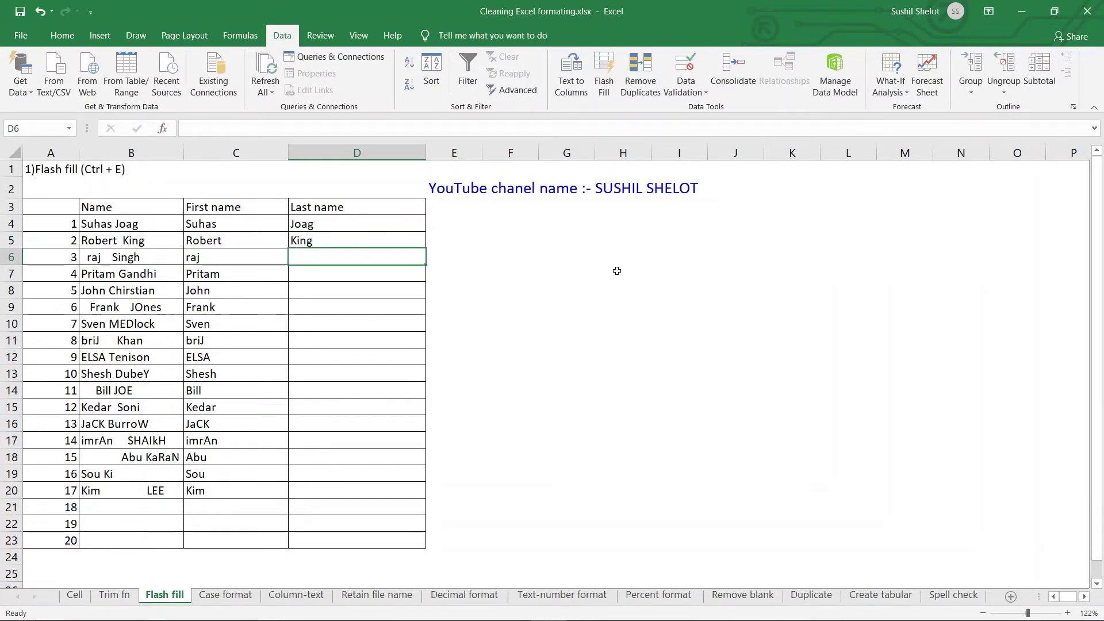
key("ctrl+e")
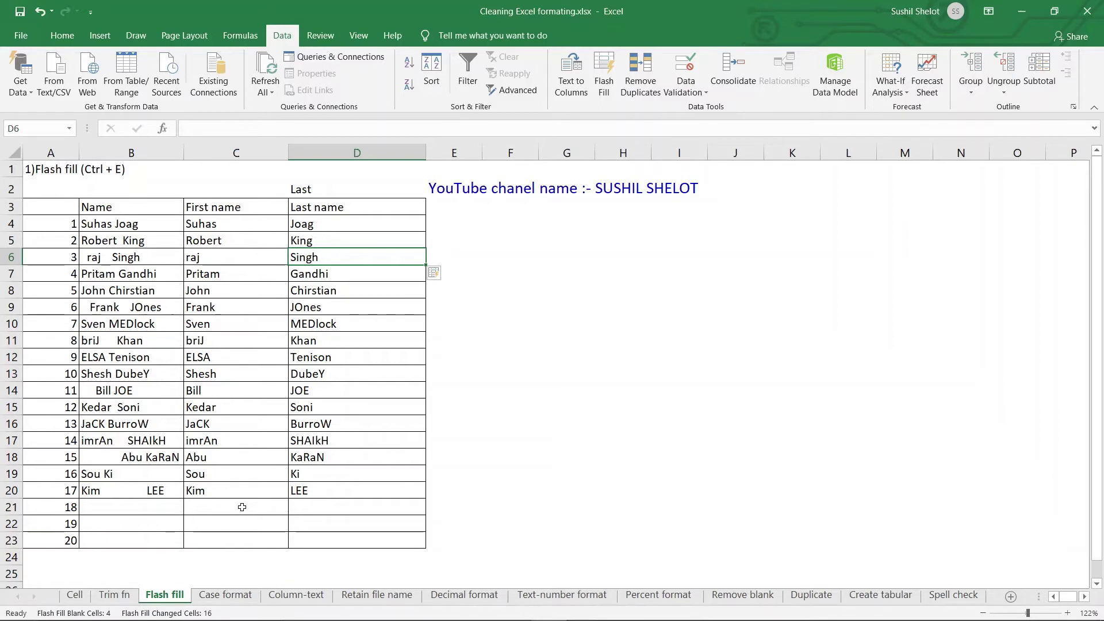
Step: Select the empty cells below the table, then the filled last names D4:D20
left_click(163, 507)
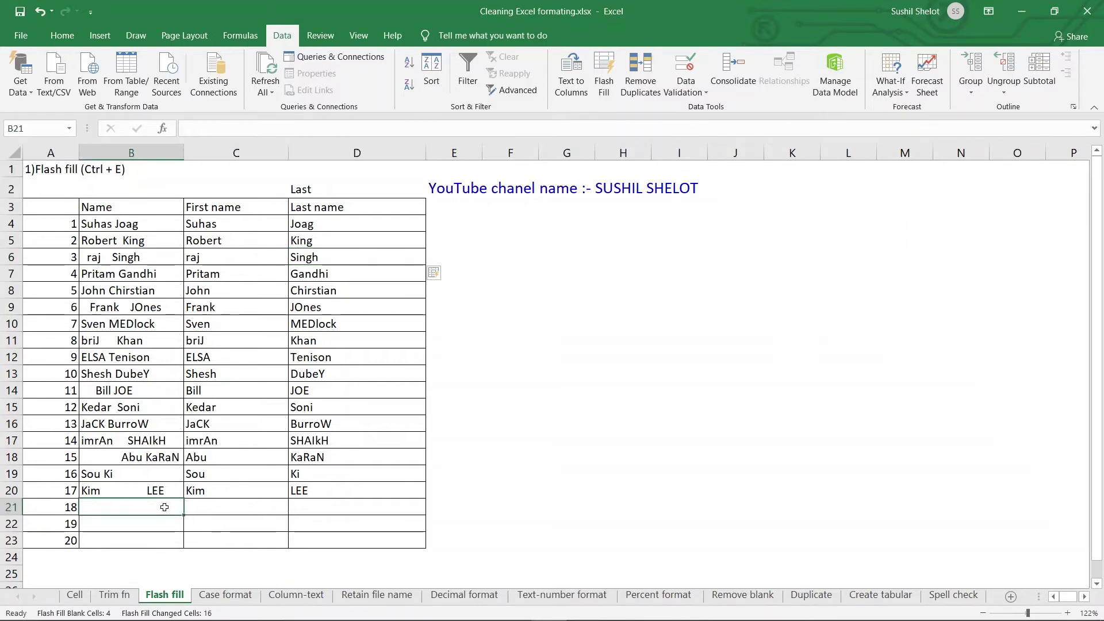
left_click(216, 508)
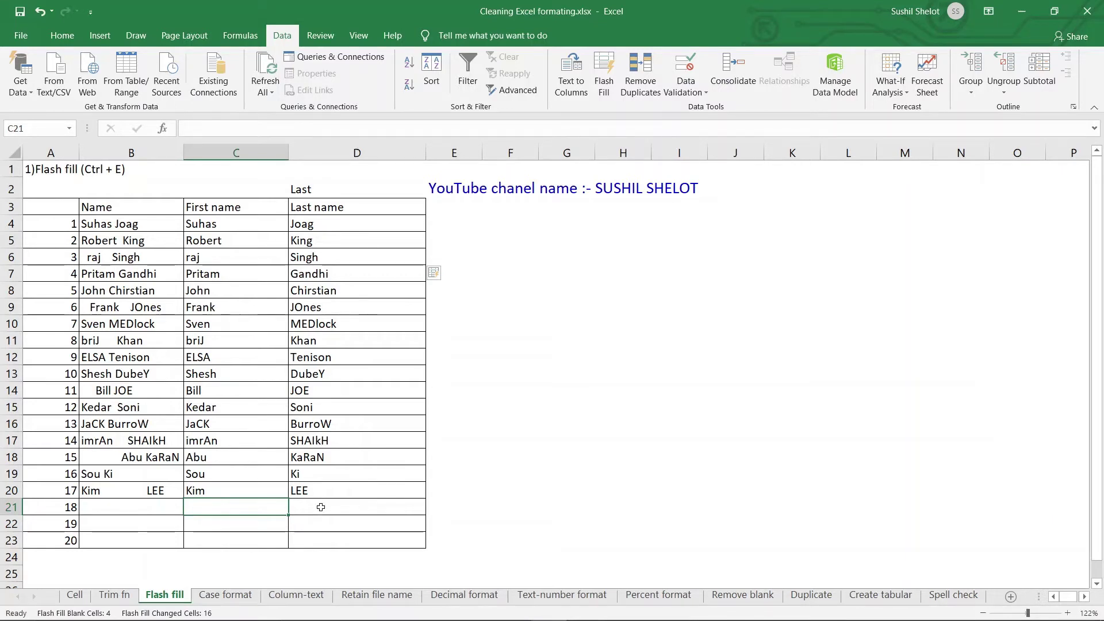
left_click_drag(244, 509, 355, 534)
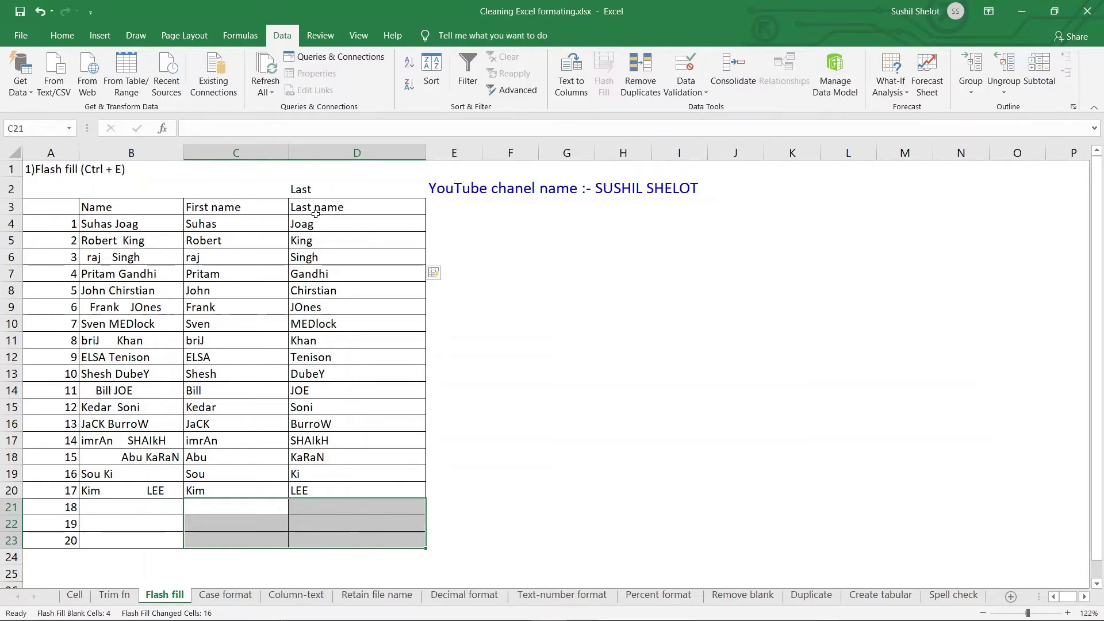
left_click_drag(315, 227, 342, 491)
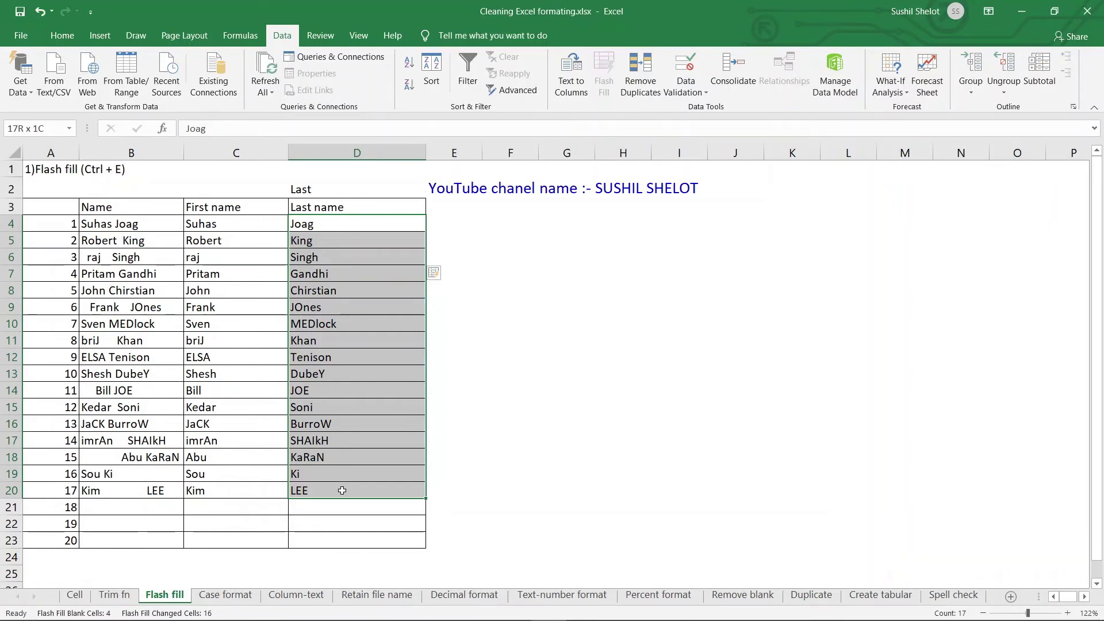
left_click_drag(342, 491, 342, 490)
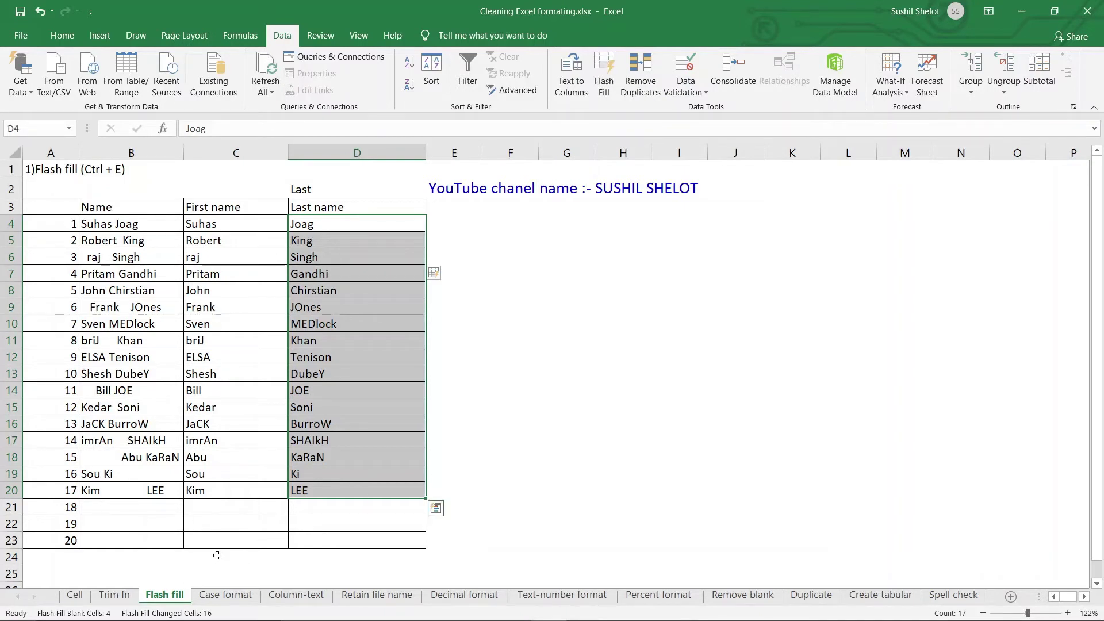
Step: On the Case format sheet, enter =LOWER(B4) in C4 and fill it down to C20
left_click(220, 596)
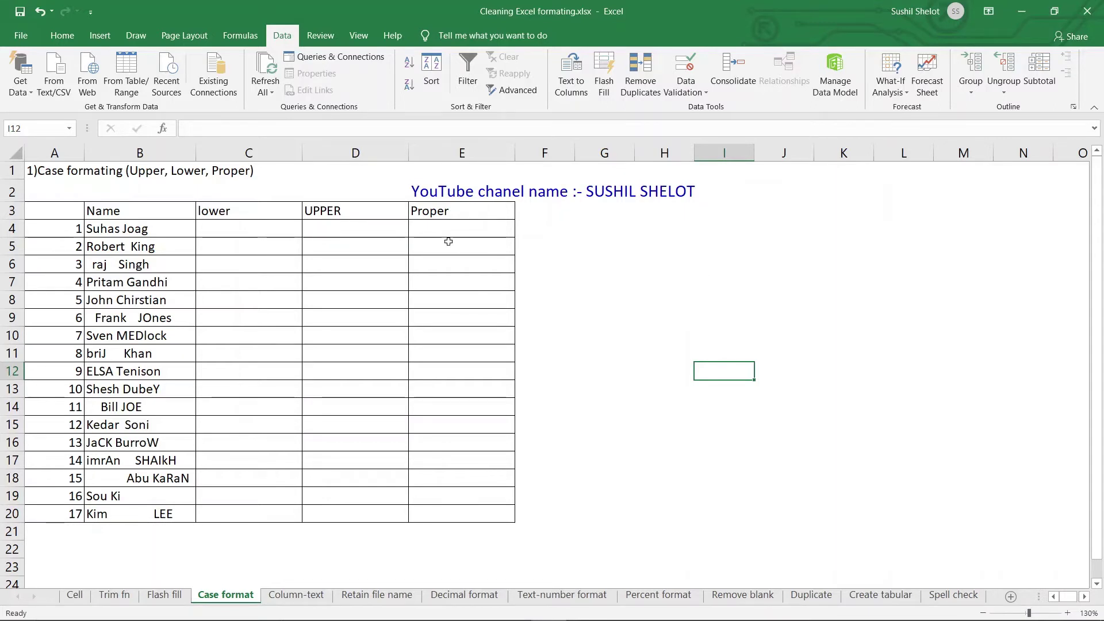
left_click(285, 230)
type("=")
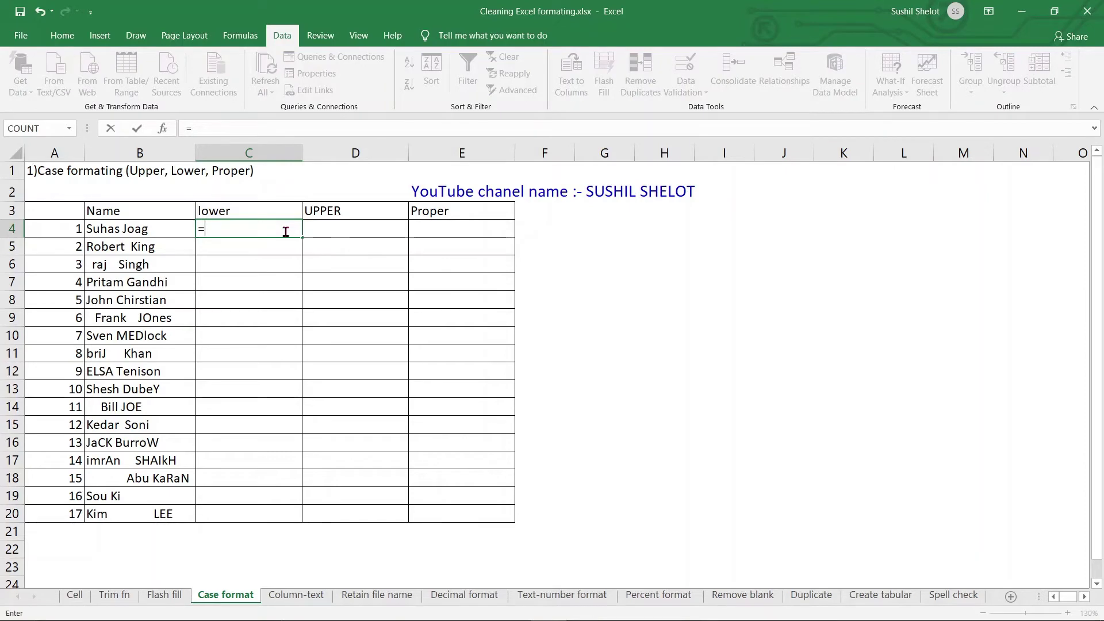
type("lower")
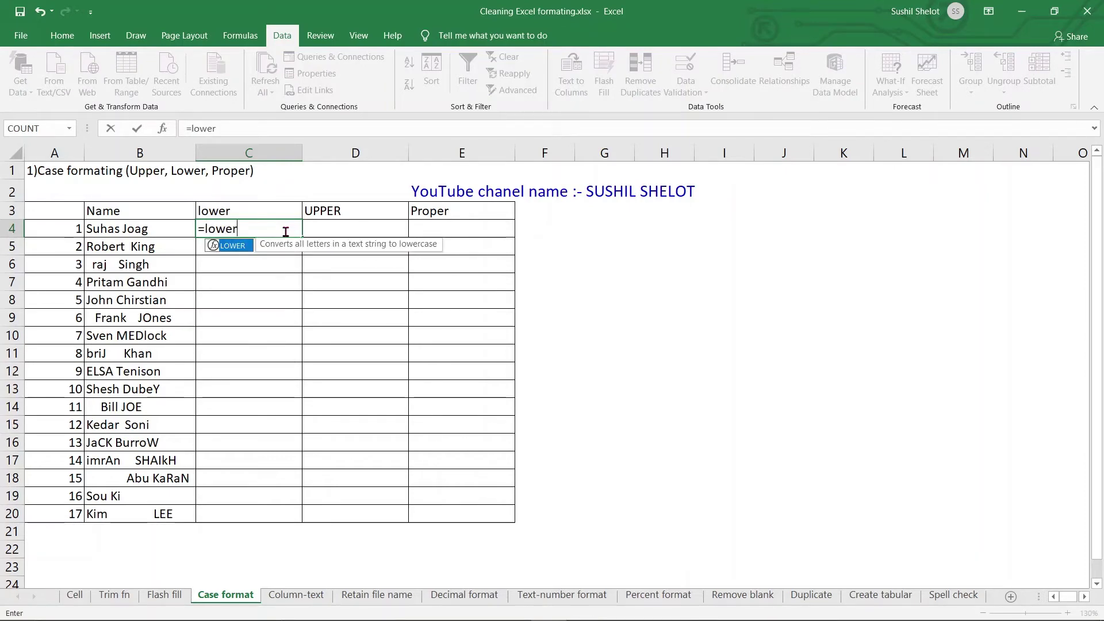
type("(")
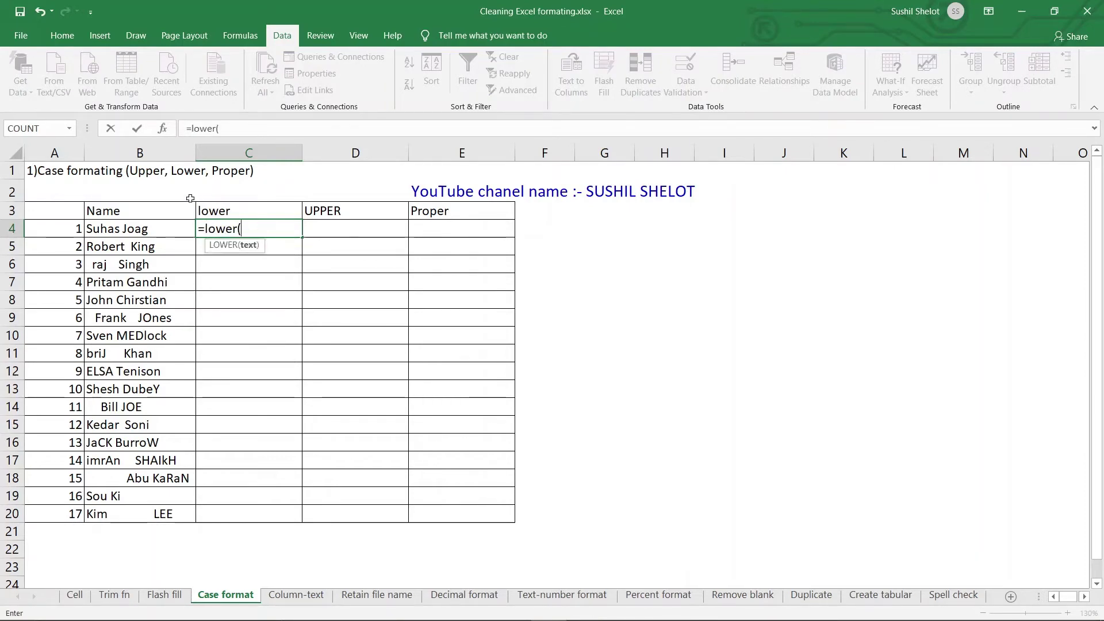
left_click(172, 230)
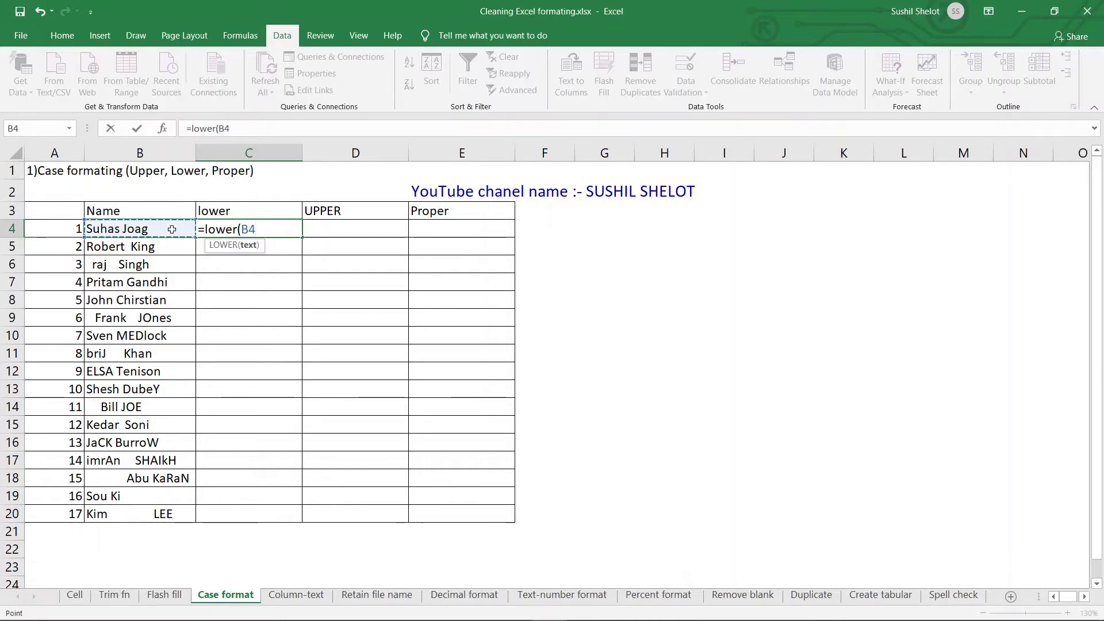
type(")")
key("Return")
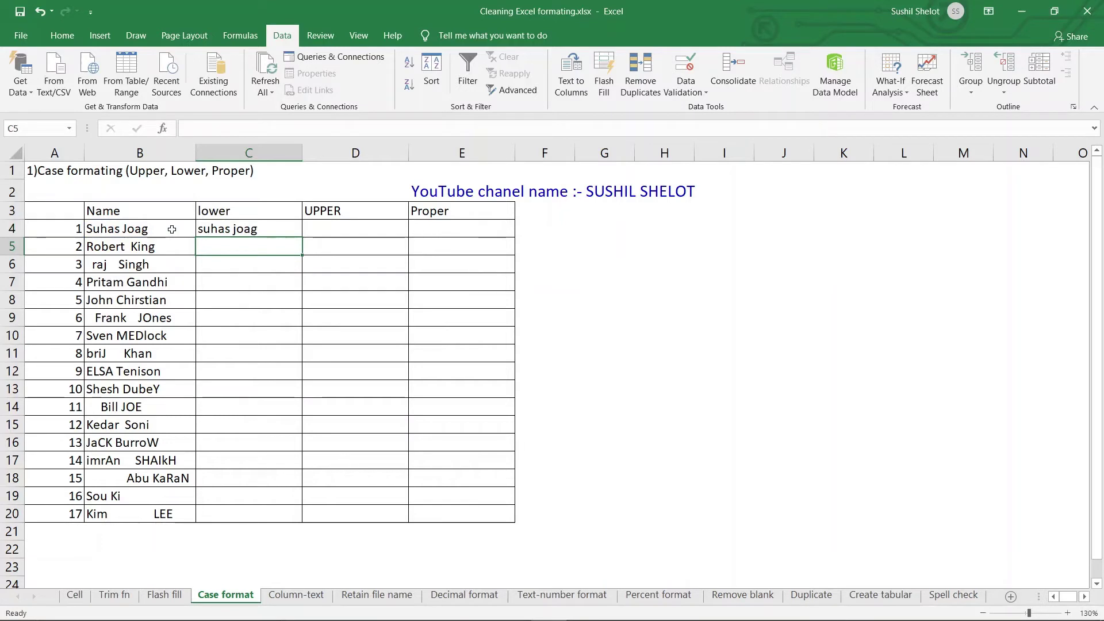
left_click(296, 232)
left_click_drag(302, 237, 290, 528)
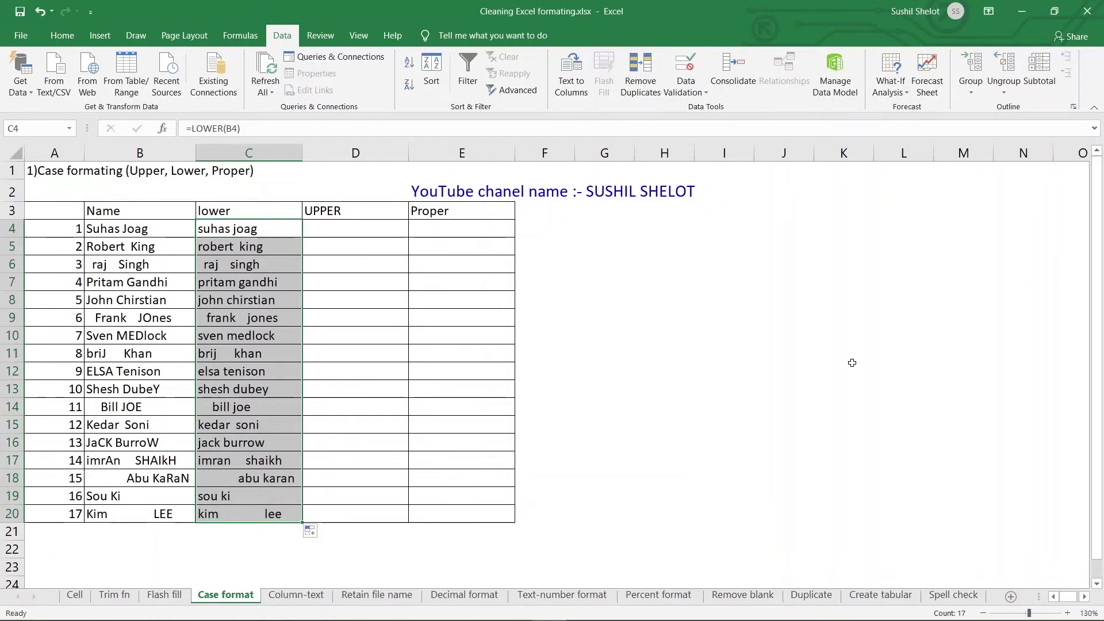
Step: Enter =UPPER(B4) in D4 and fill it down to D20
left_click(349, 230)
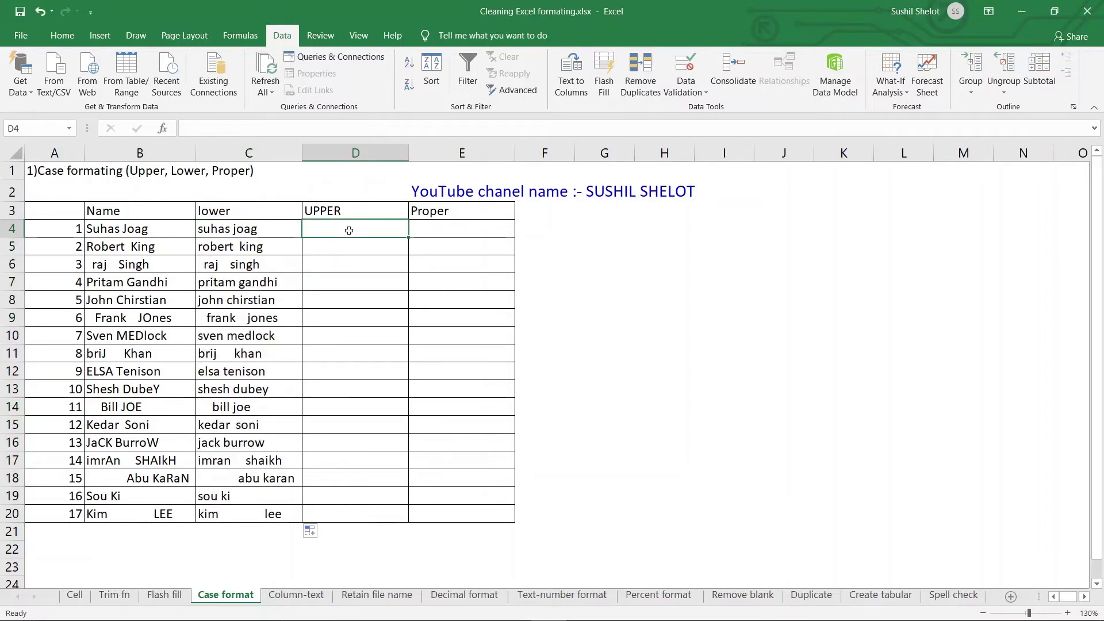
type("=upper")
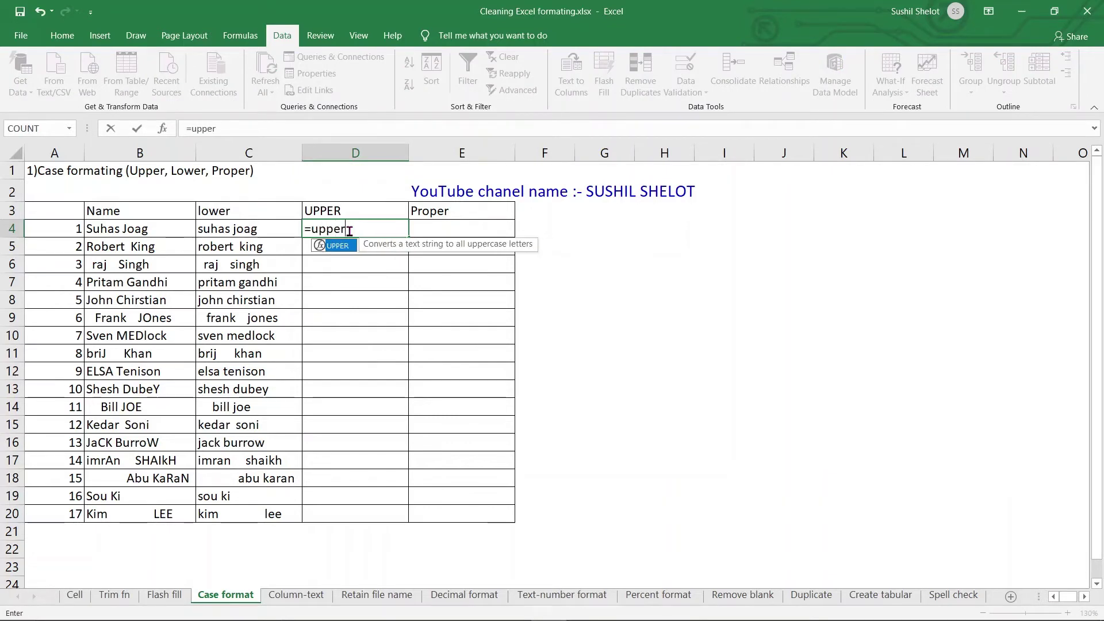
type("(")
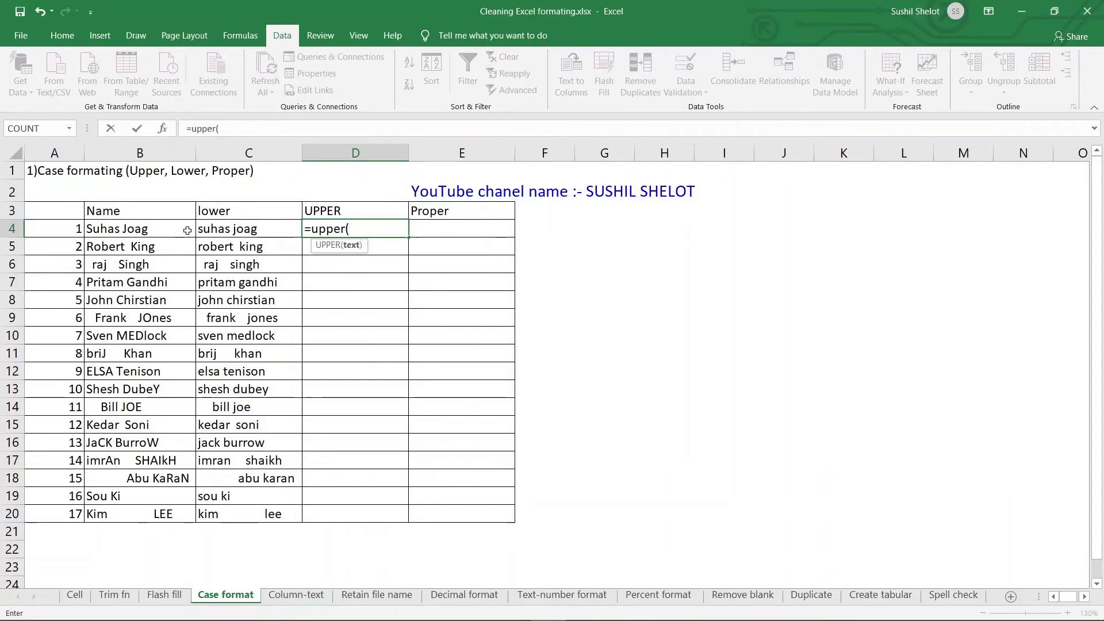
left_click(188, 230)
type(")")
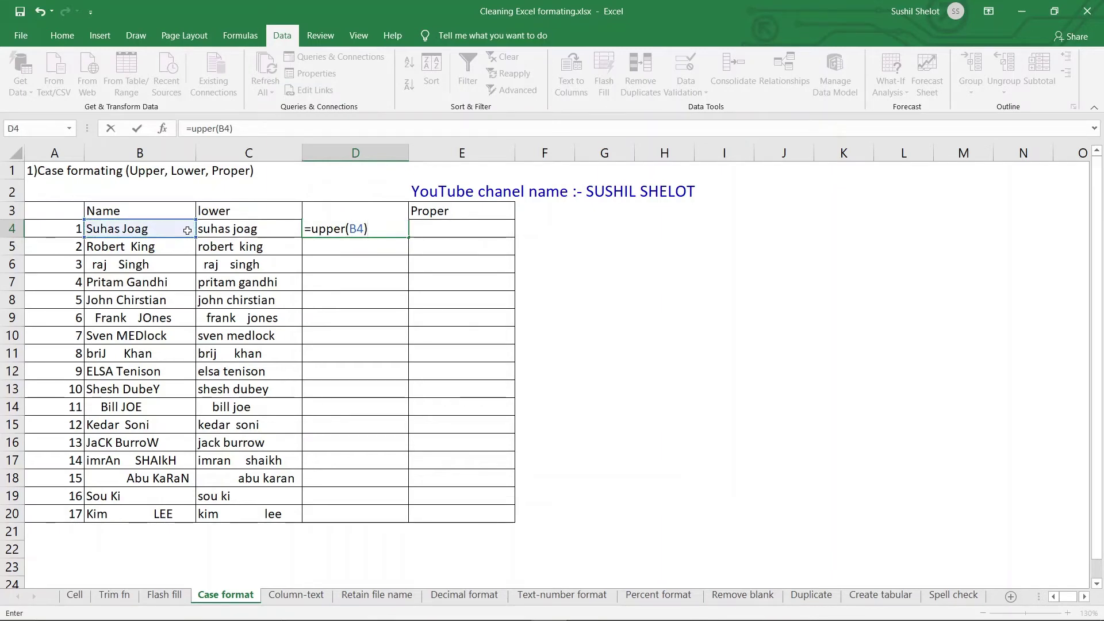
key("Return")
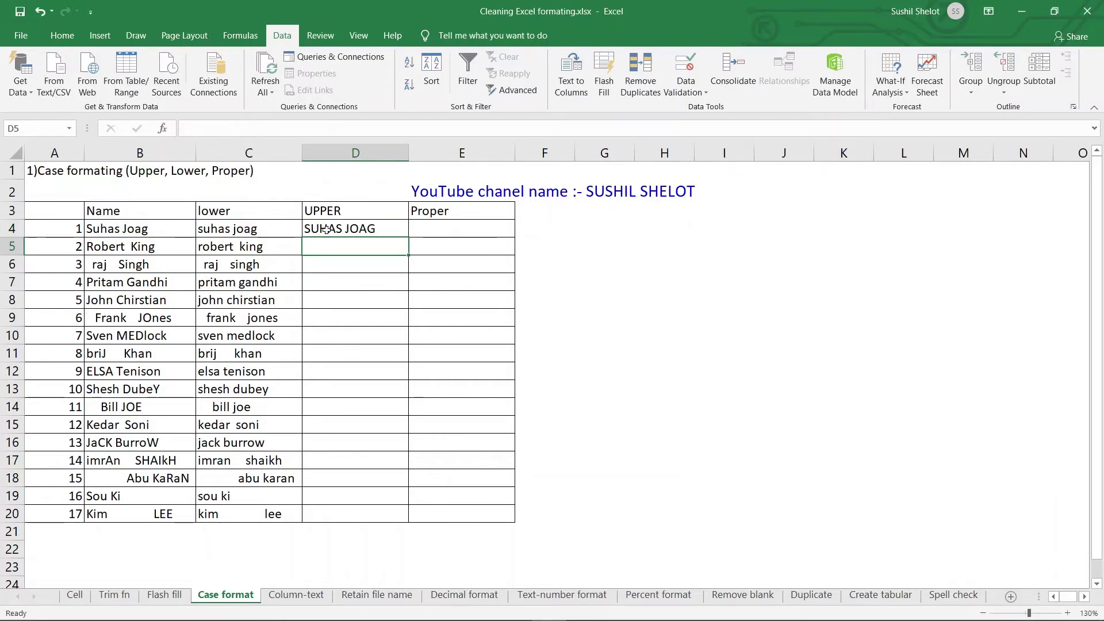
left_click(399, 232)
left_click_drag(409, 237, 410, 519)
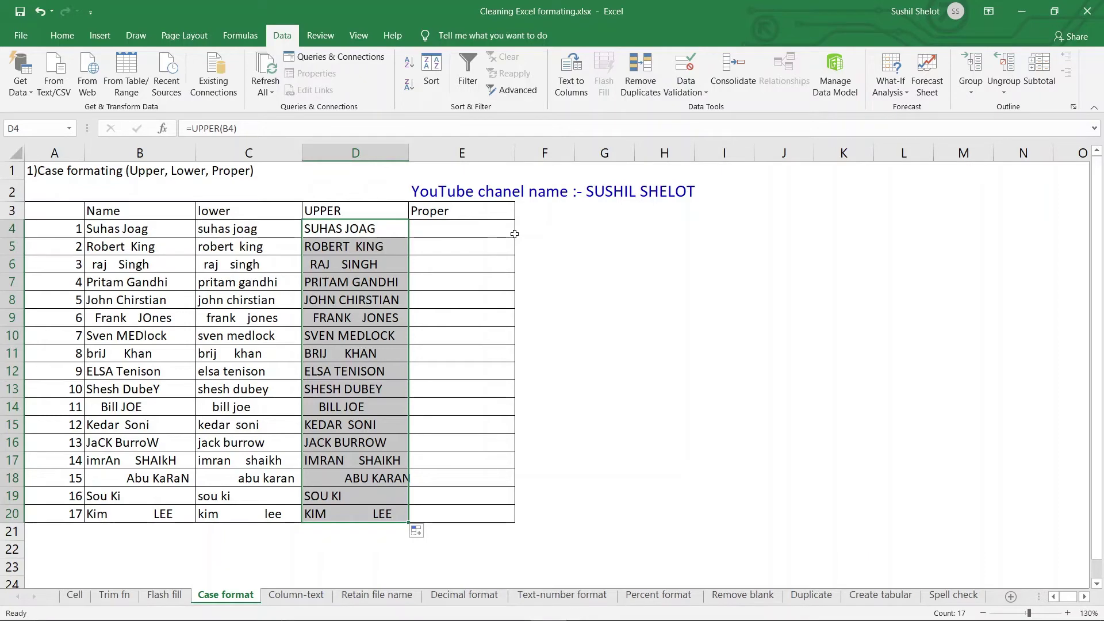
left_click(490, 233)
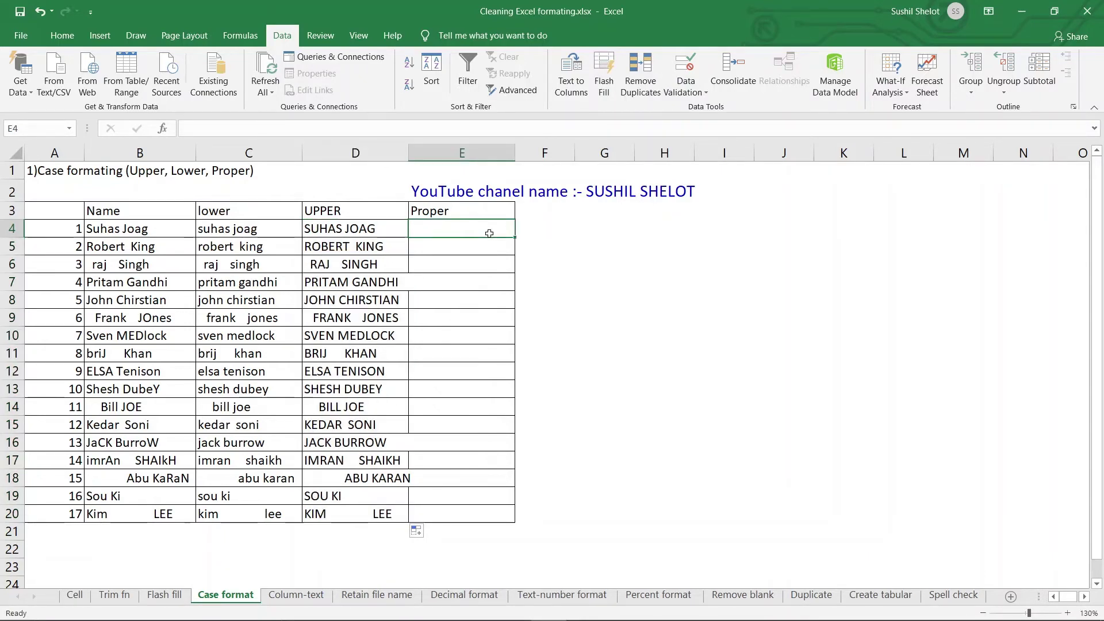
Step: Enter =PROPER(B4) in E4 and fill it down to E20 for all seventeen names
type("=")
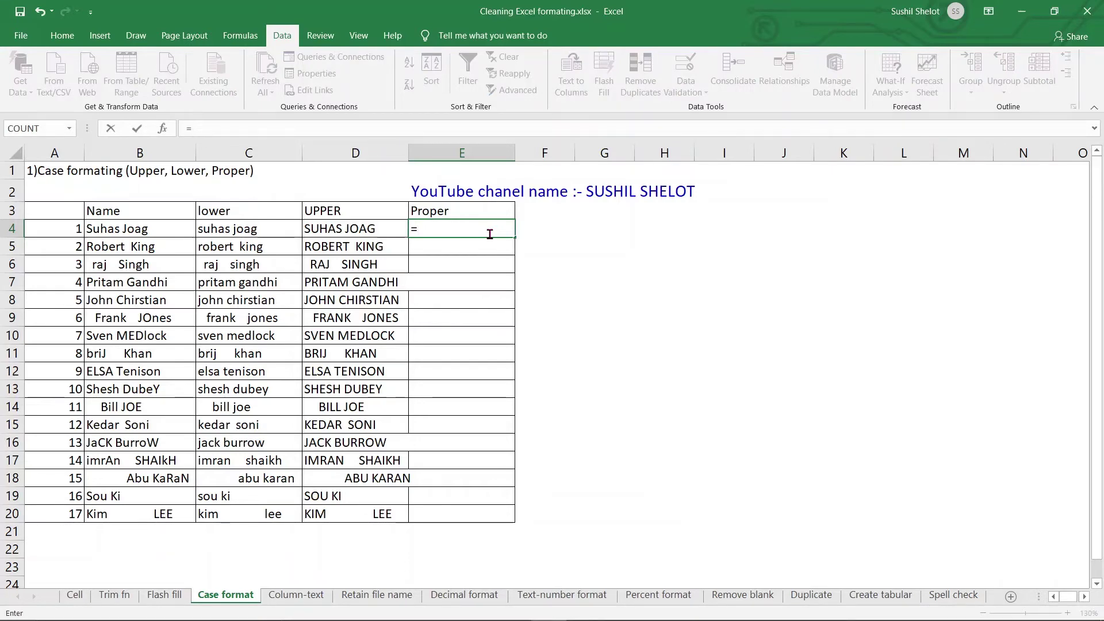
type("P")
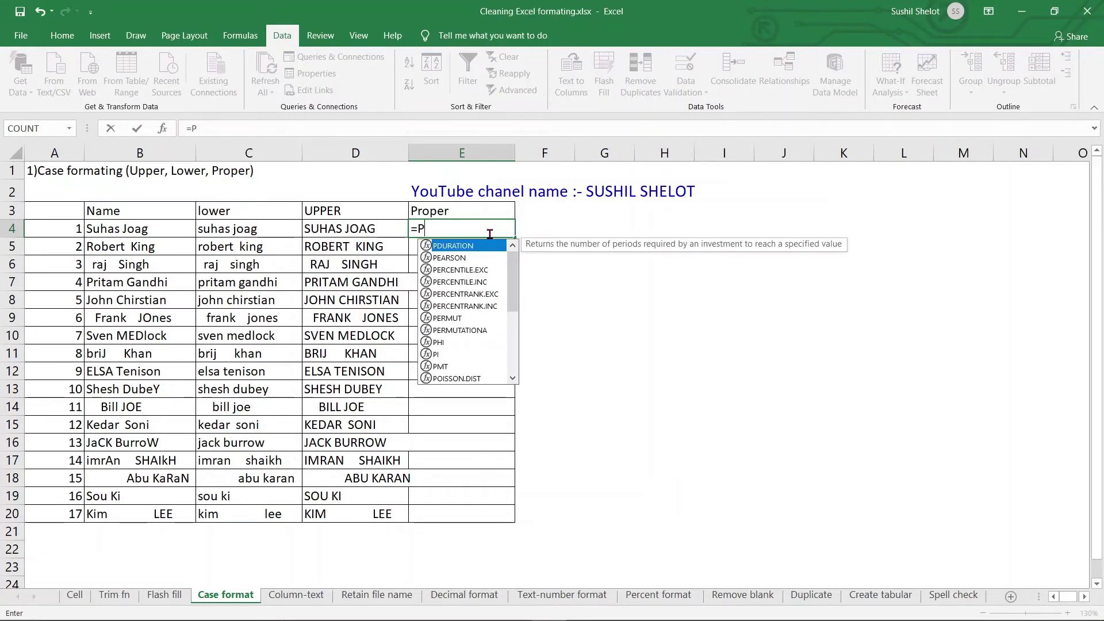
type("roper")
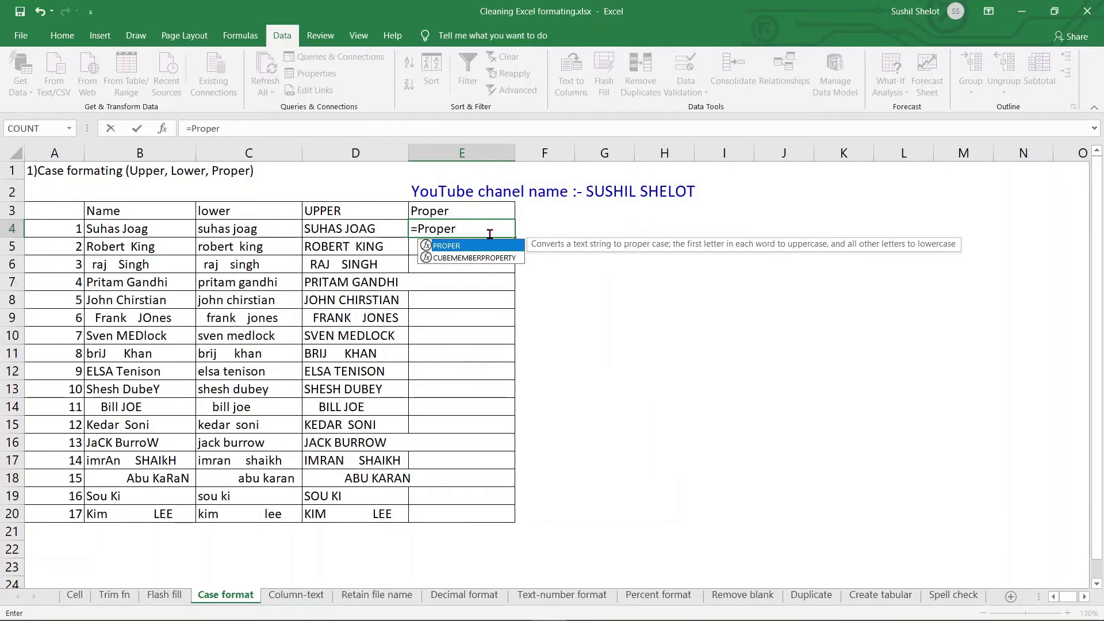
type("(")
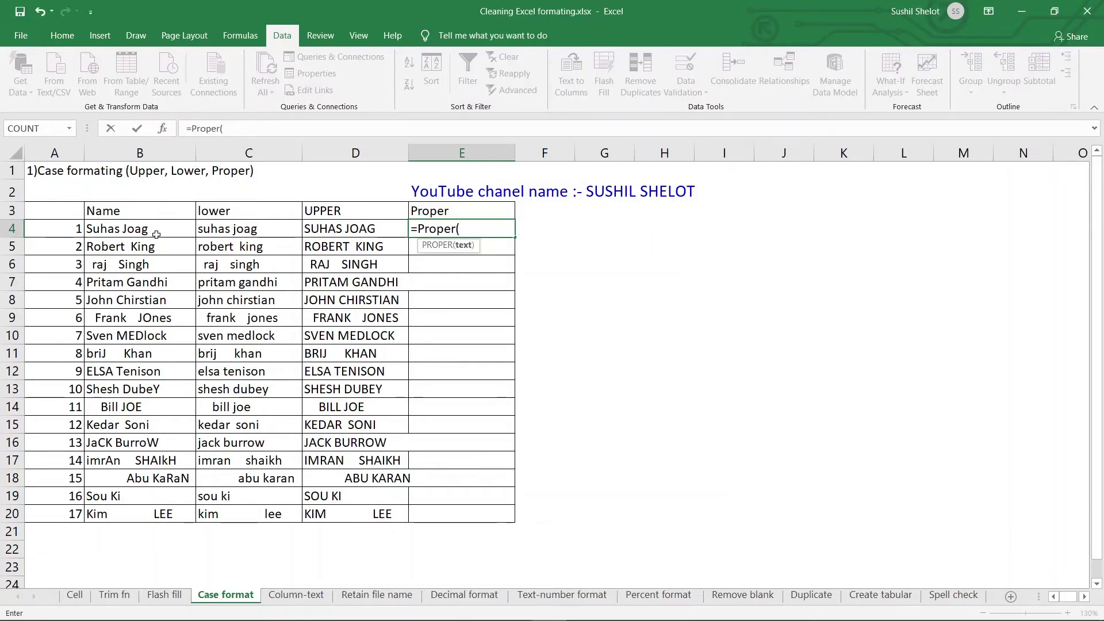
left_click(155, 234)
type(")")
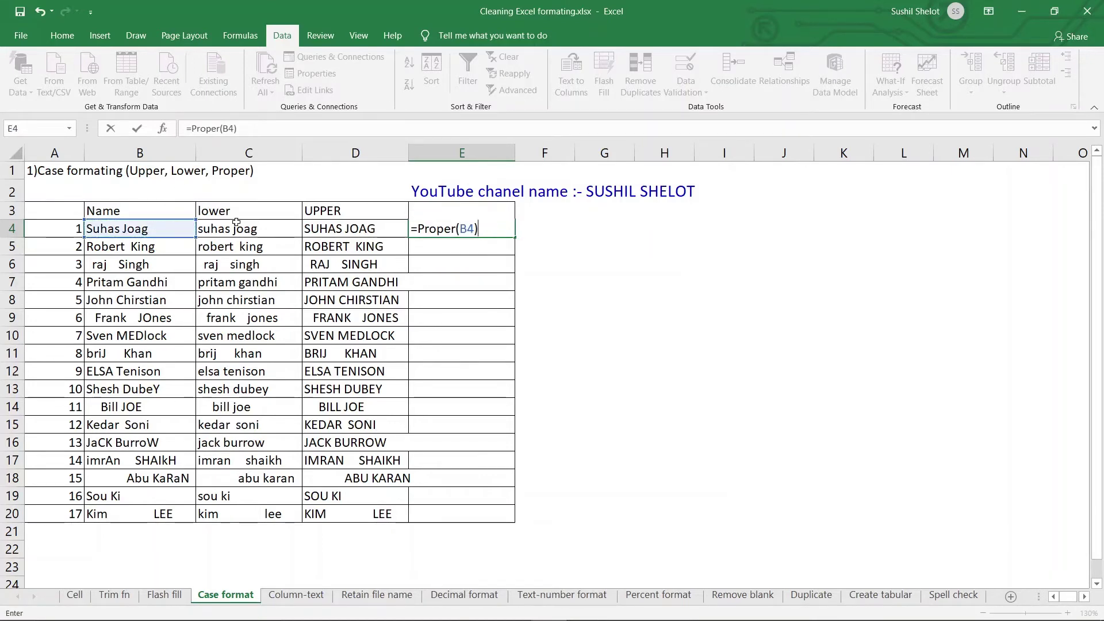
key("Return")
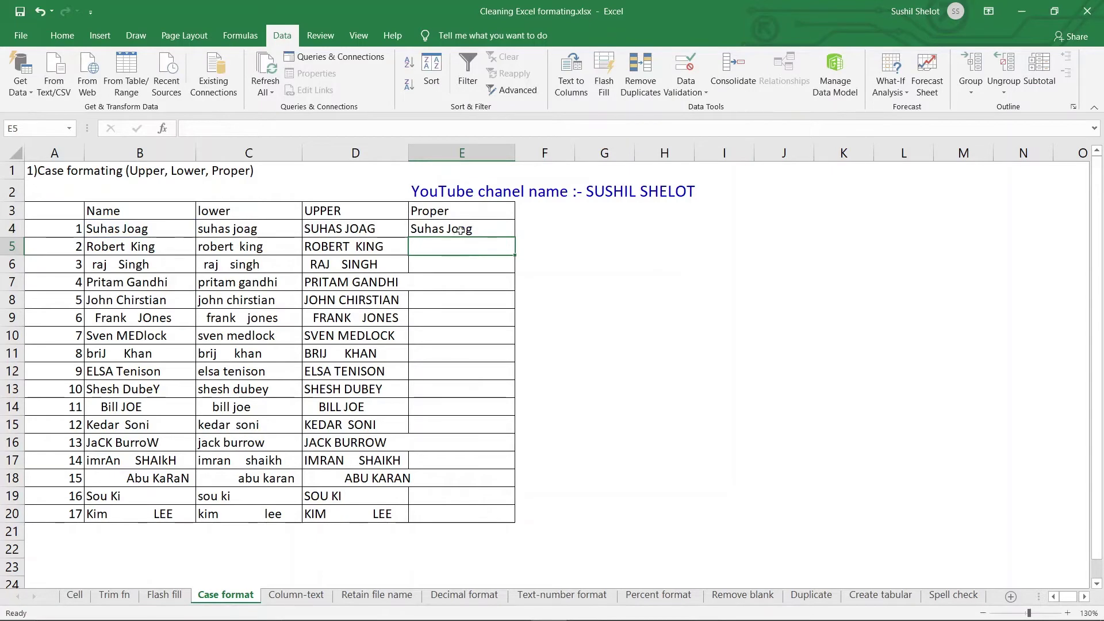
left_click(459, 230)
left_click_drag(516, 237, 541, 518)
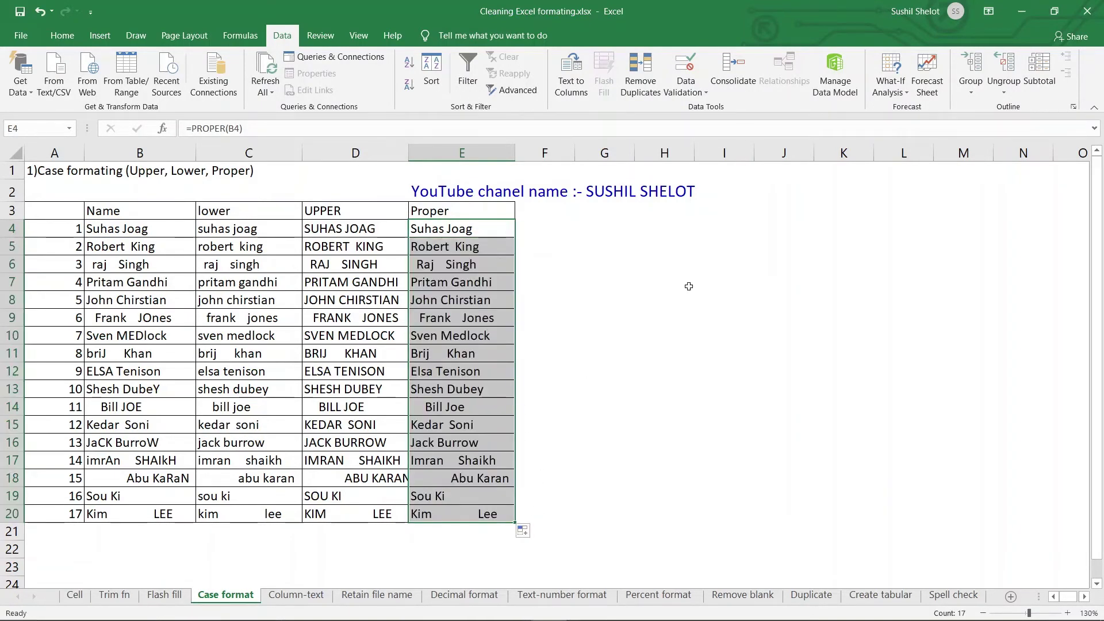
double_click(418, 228)
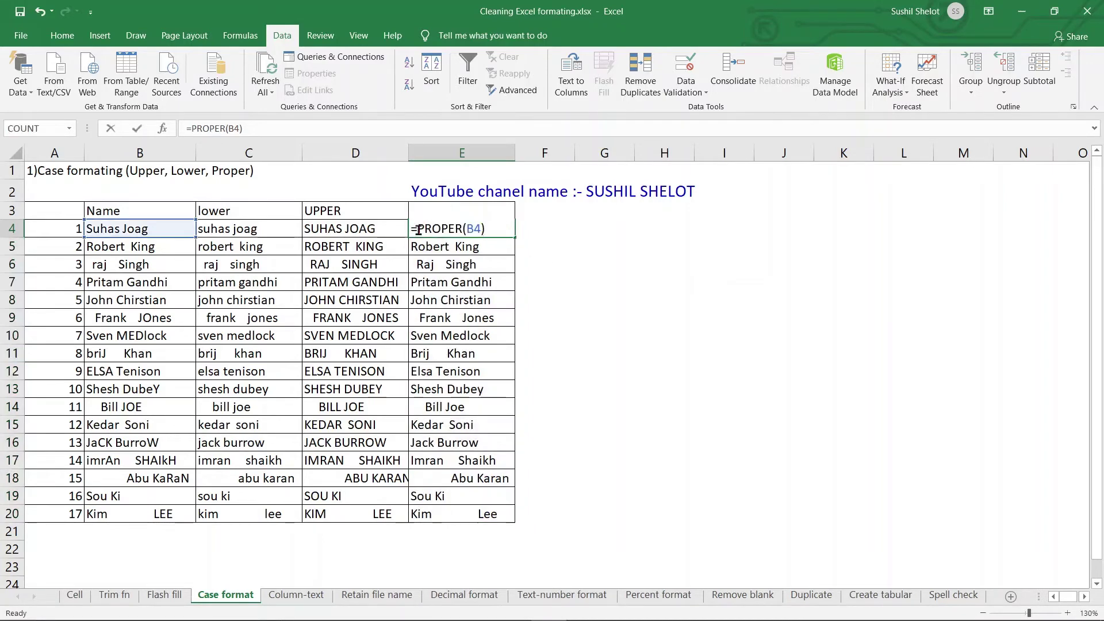
key("Escape")
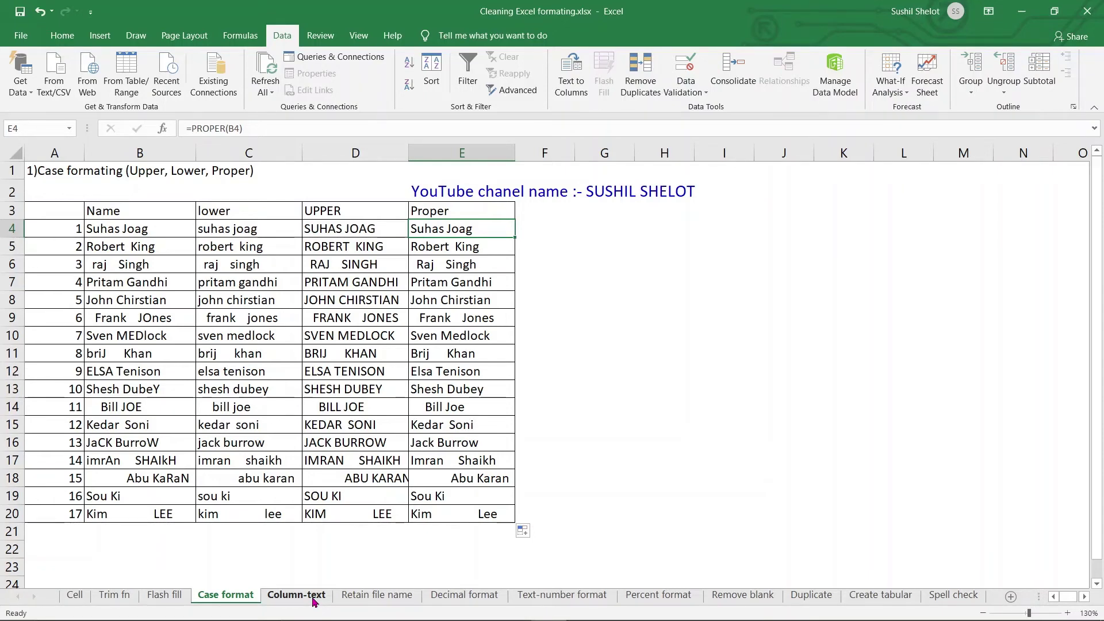
Step: On the Column-text sheet, select the address in A5 and launch Text to Columns
left_click(314, 597)
key("alt")
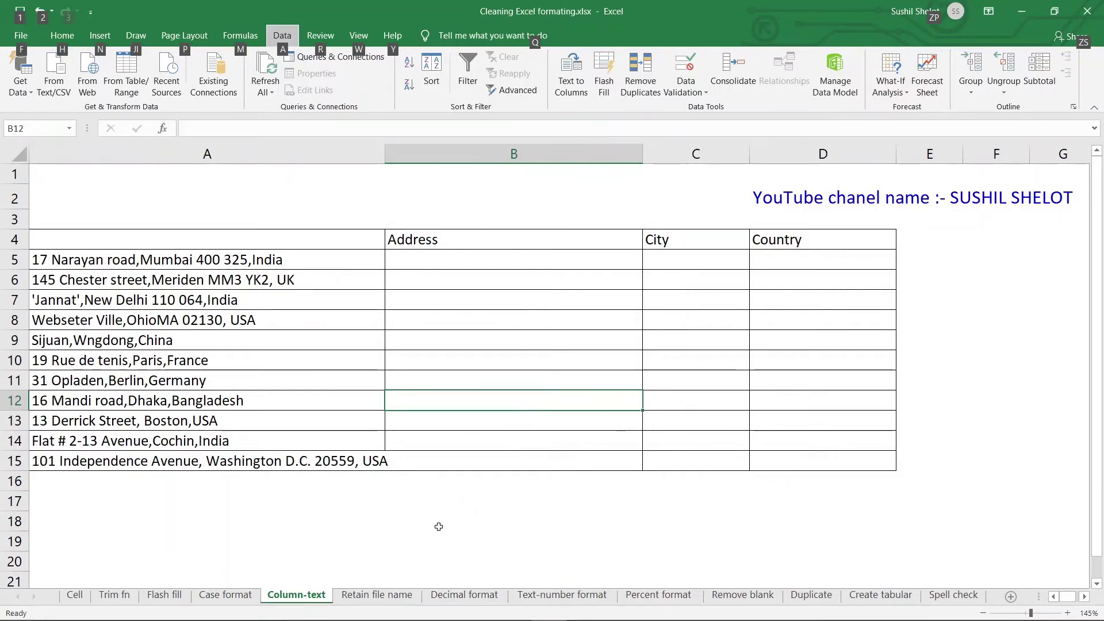
left_click(364, 262)
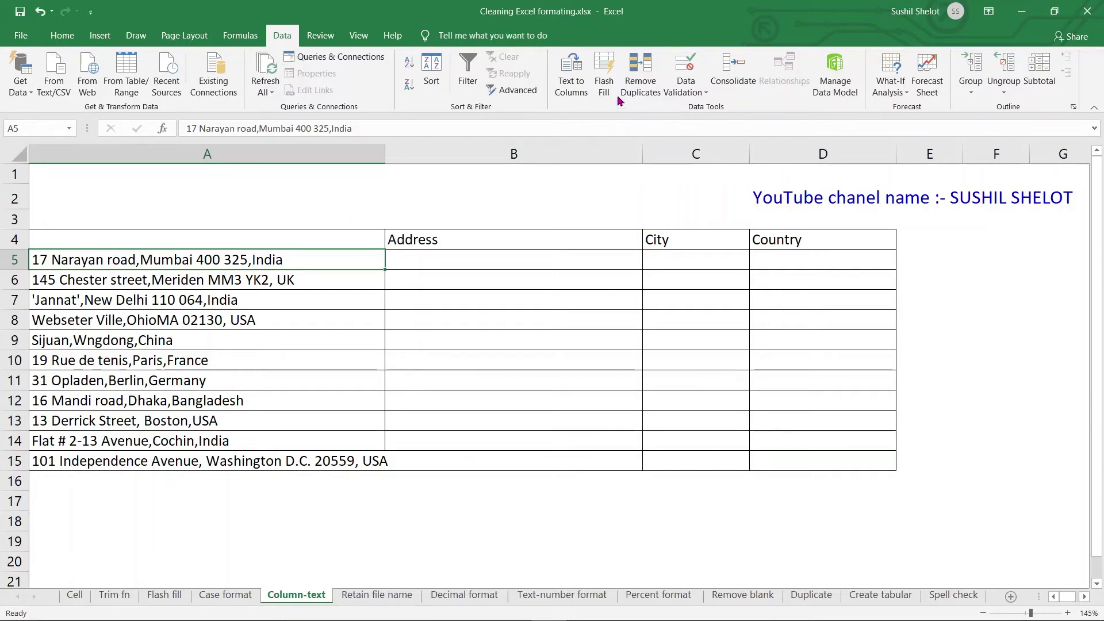
left_click(578, 83)
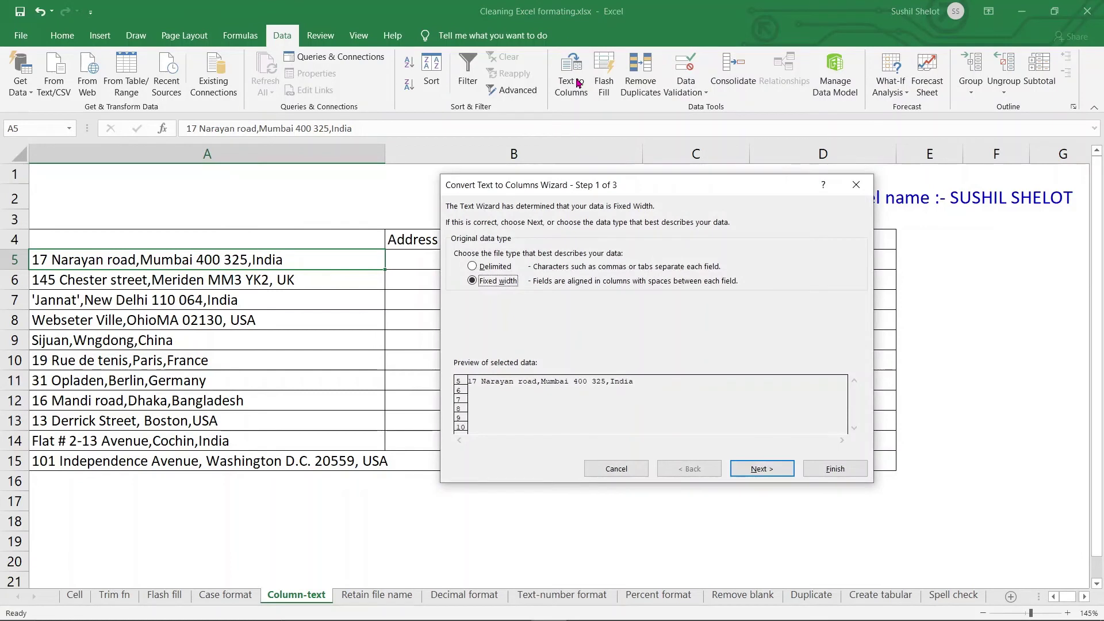
Step: Choose Delimited as the split type and continue to the delimiter step
left_click(474, 267)
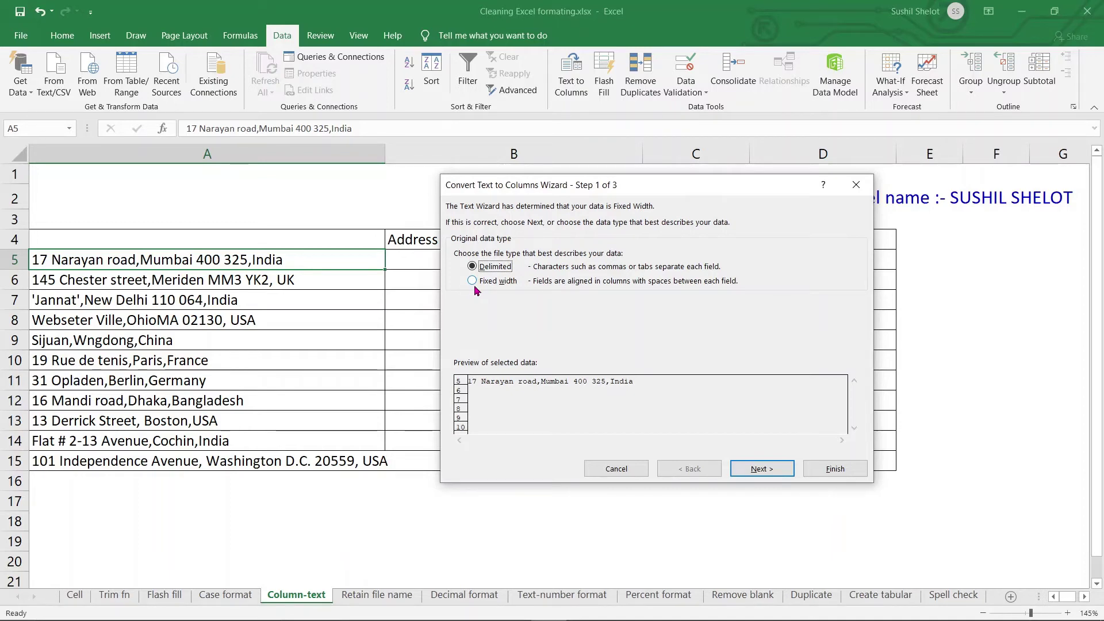
left_click(779, 470)
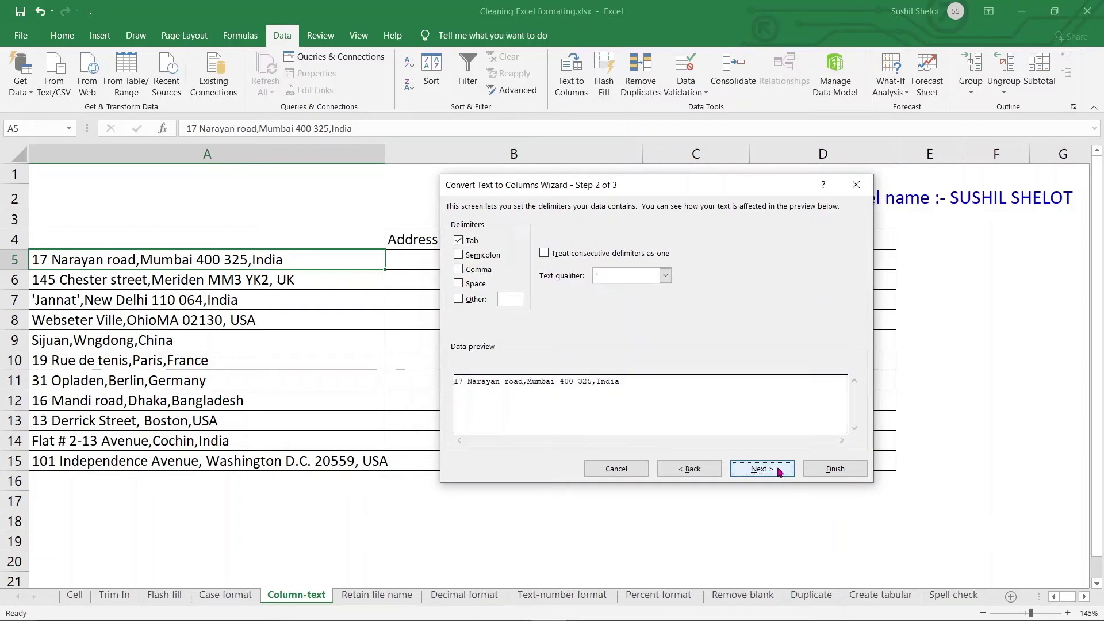
Step: Use Comma instead of Tab as the delimiter, leaving consecutive delimiters unmerged
left_click(459, 241)
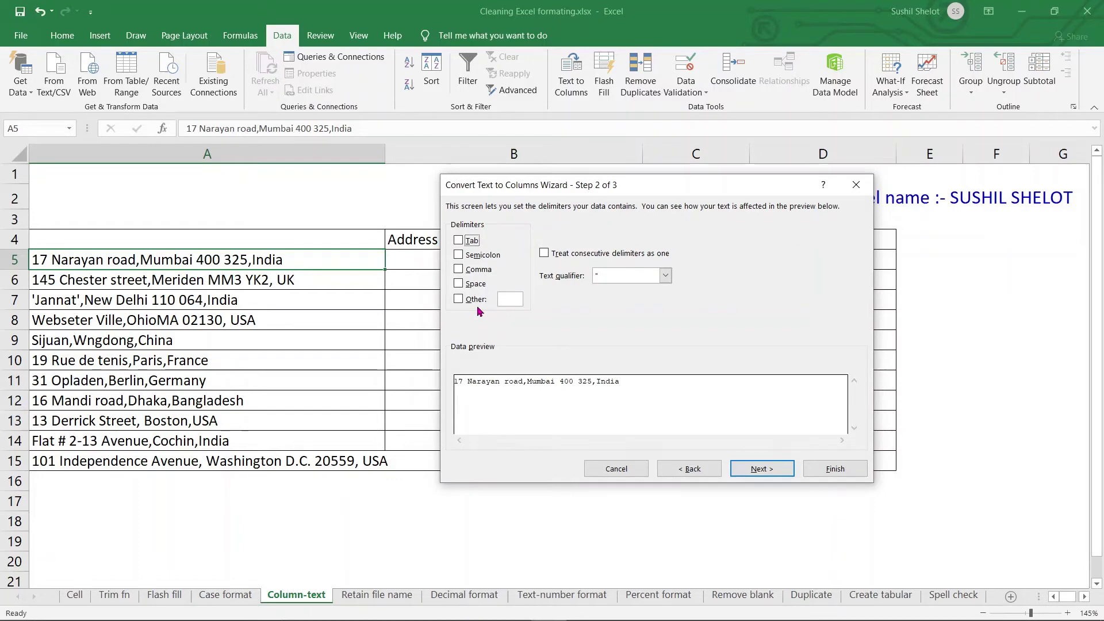
left_click(459, 272)
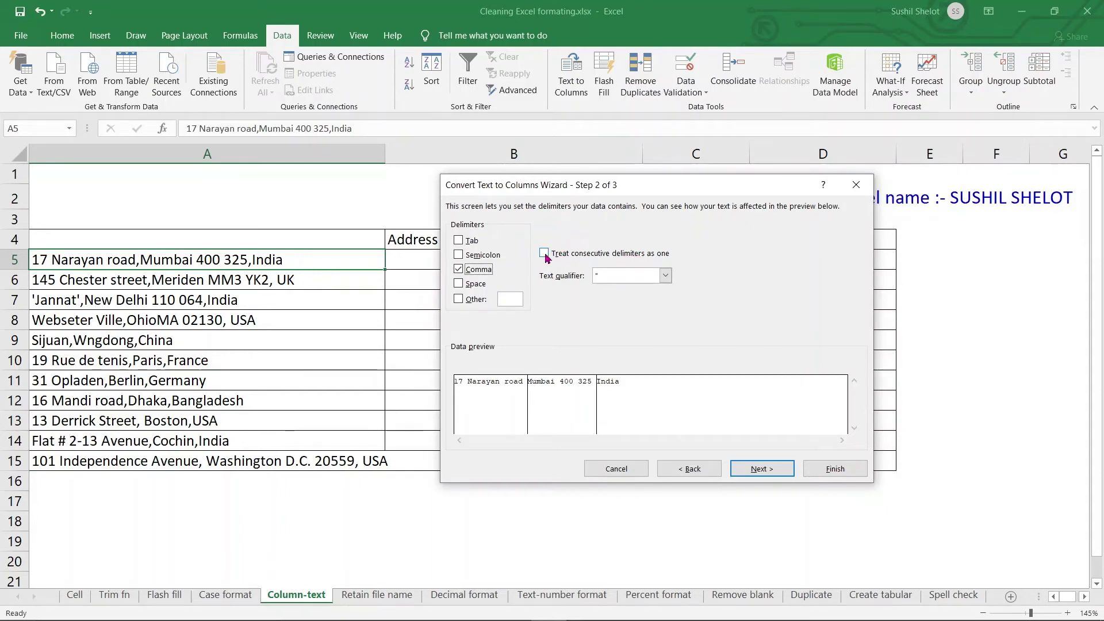
left_click(544, 254)
left_click(544, 254)
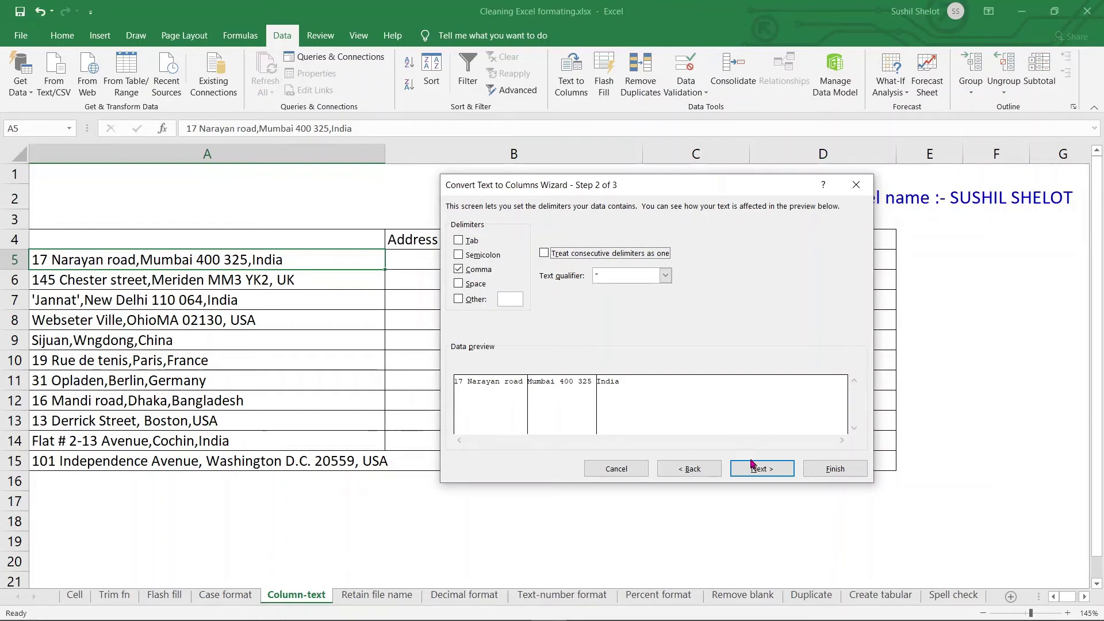
left_click(758, 475)
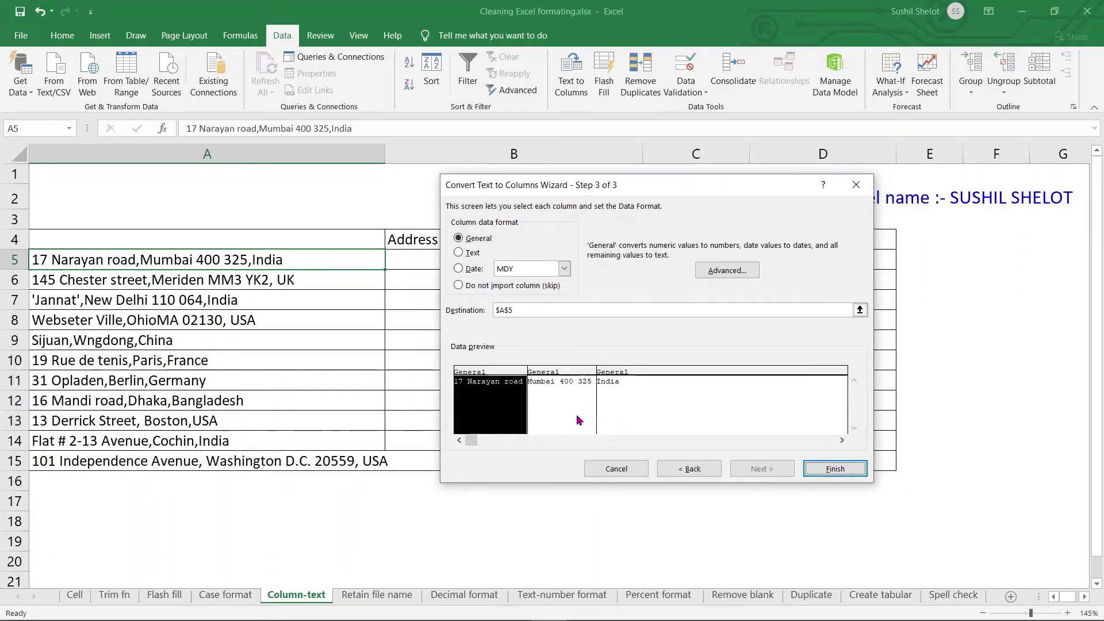
Step: Keep General format, set the destination to $B$5, and finish, replacing the existing cells
left_click(459, 286)
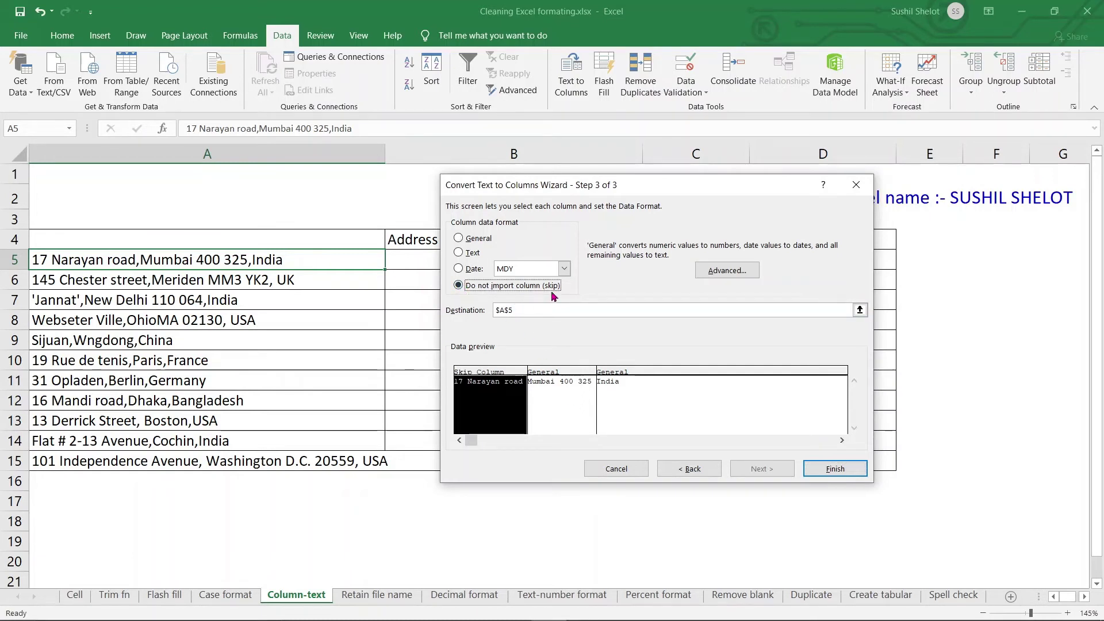
left_click(460, 243)
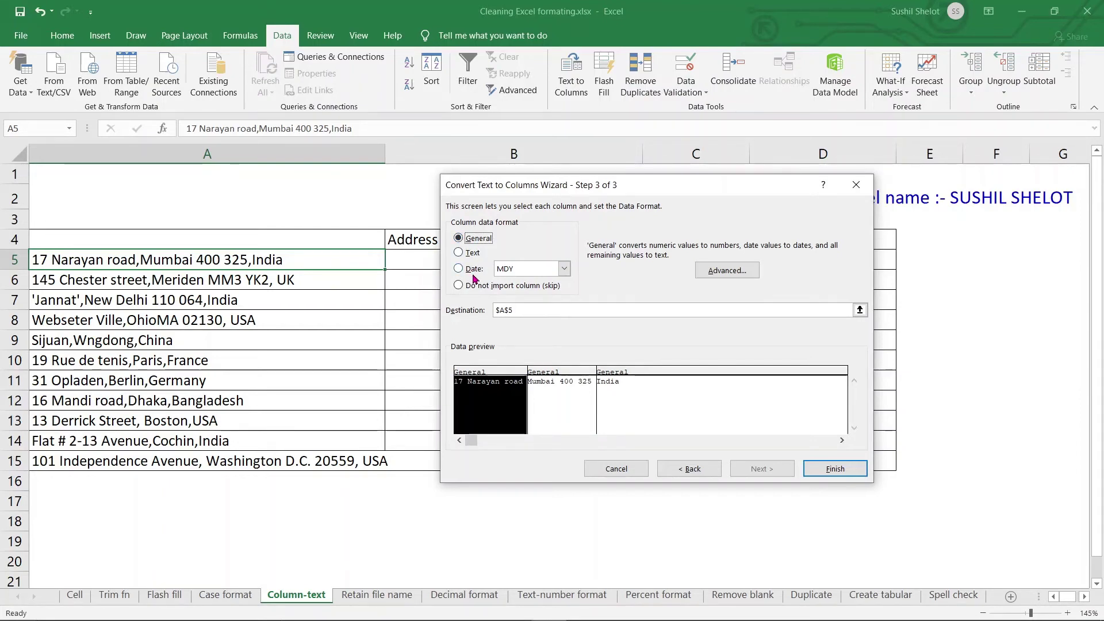
left_click_drag(580, 185, 850, 167)
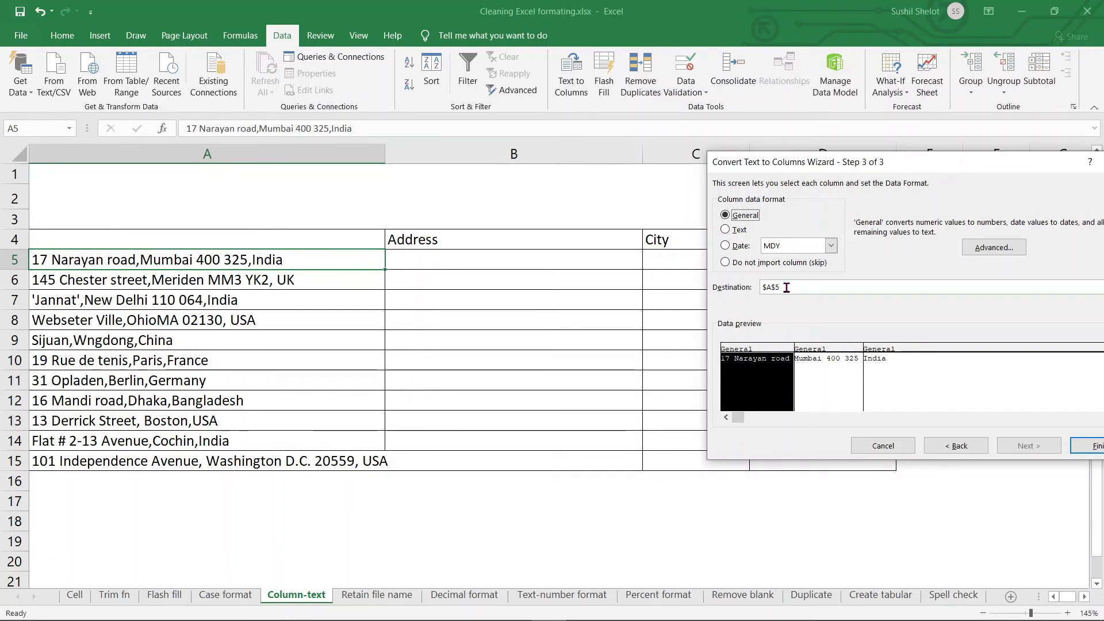
left_click_drag(786, 287, 758, 288)
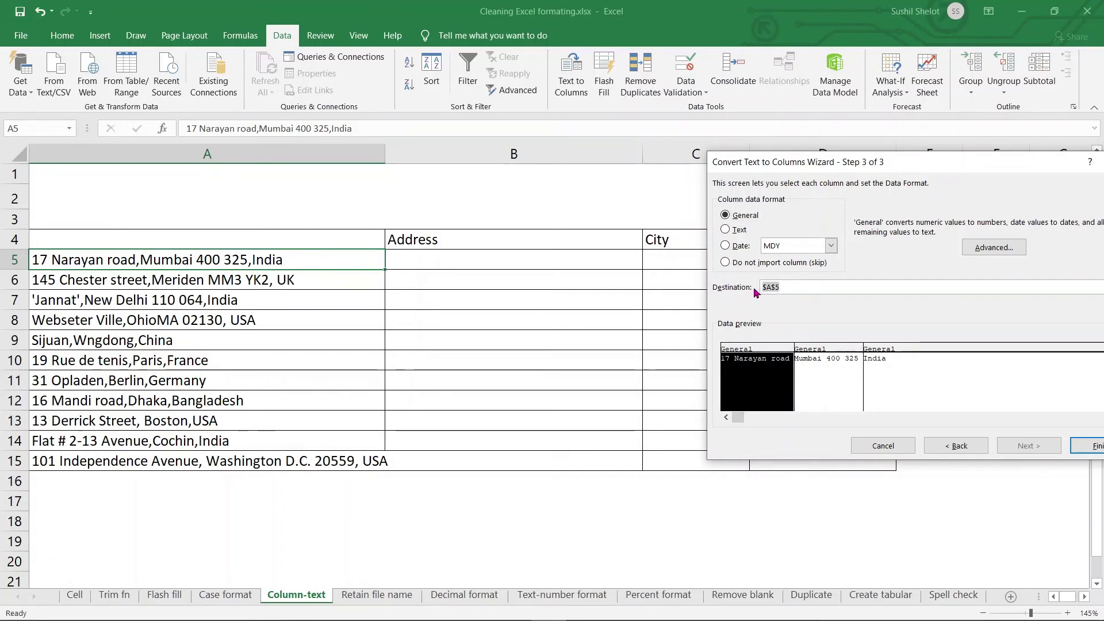
left_click(577, 250)
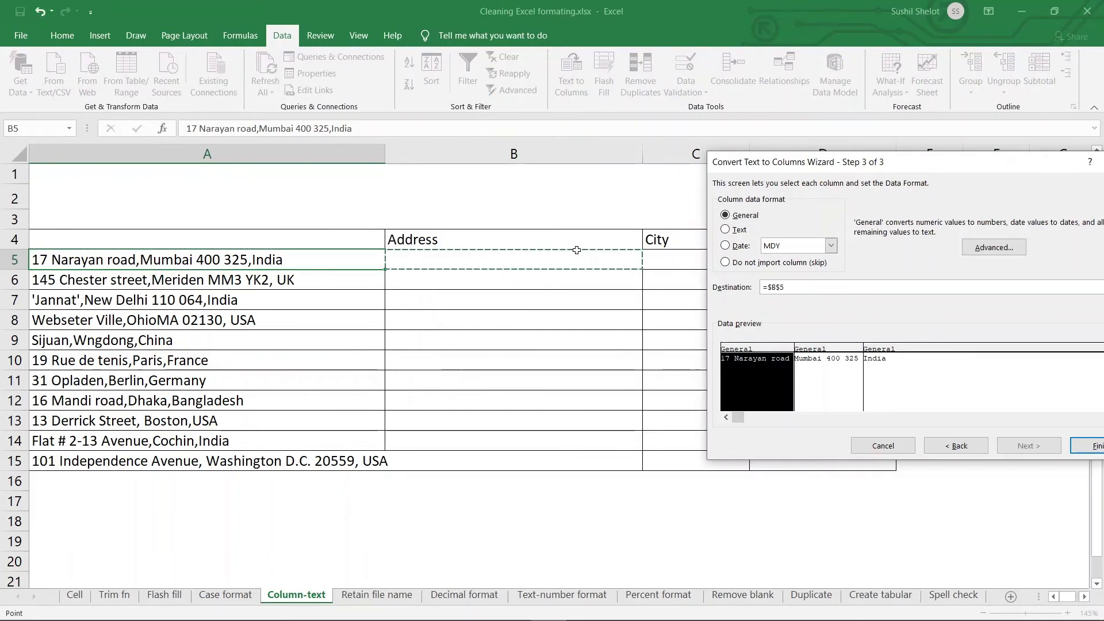
left_click_drag(874, 164, 741, 107)
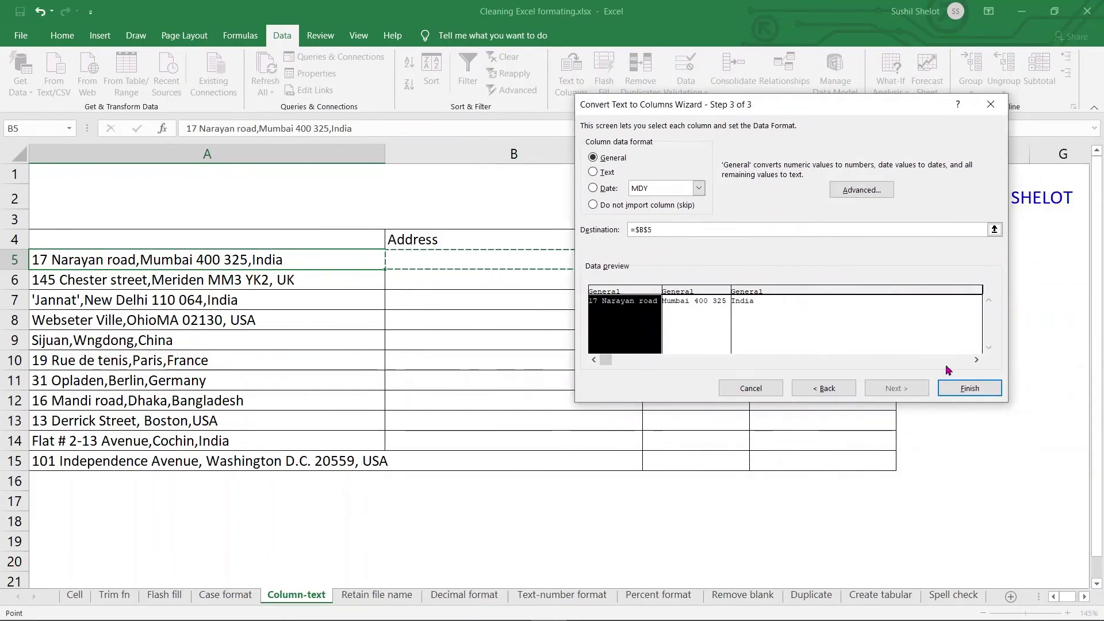
left_click(957, 387)
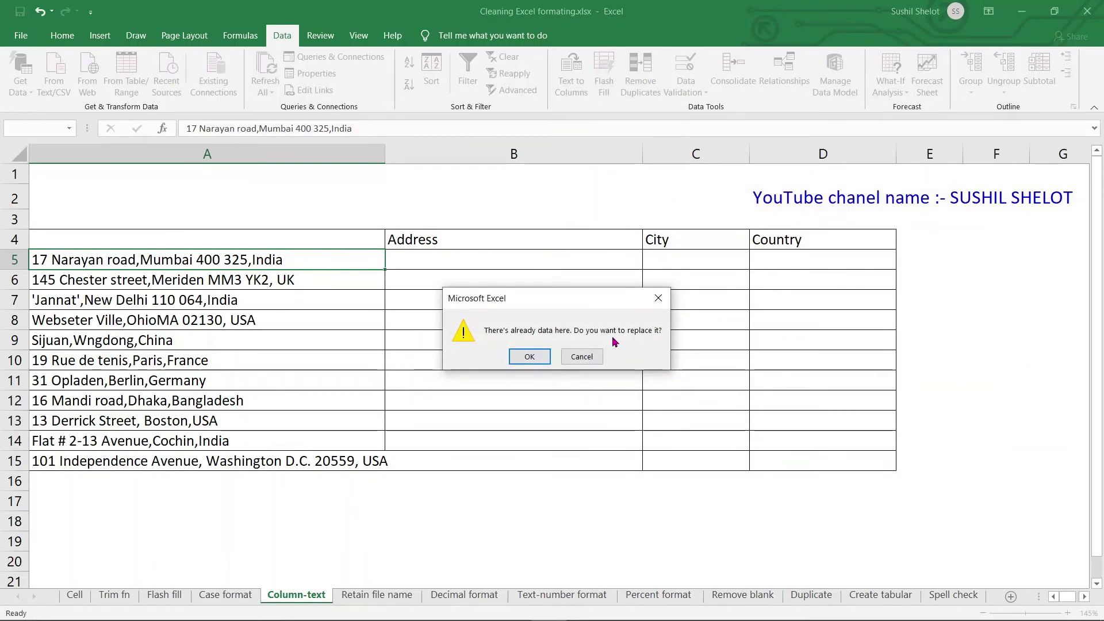
left_click(530, 357)
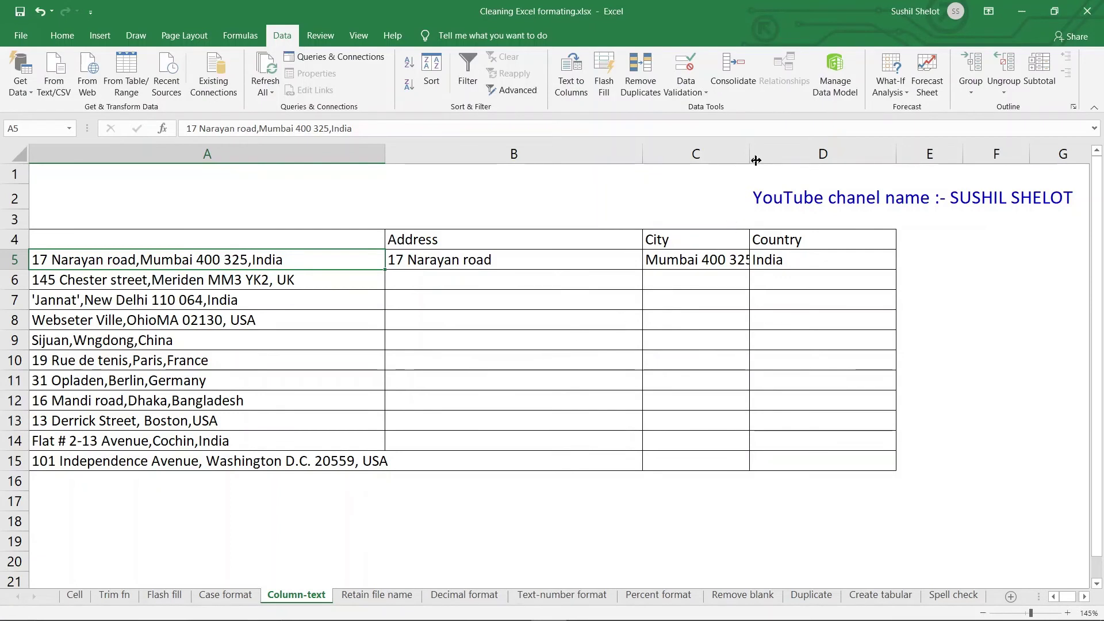
Step: Widen columns C and D and select the unsplit addresses A6:A15
left_click_drag(750, 154, 758, 154)
left_click_drag(910, 154, 1089, 154)
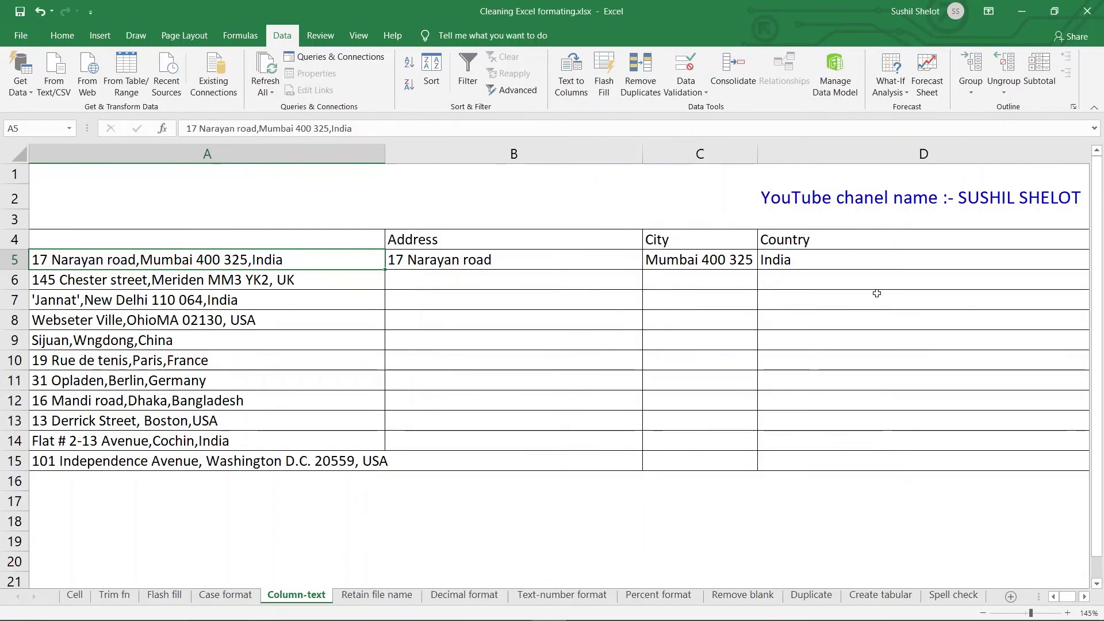
left_click(359, 285)
left_click_drag(357, 304, 349, 463)
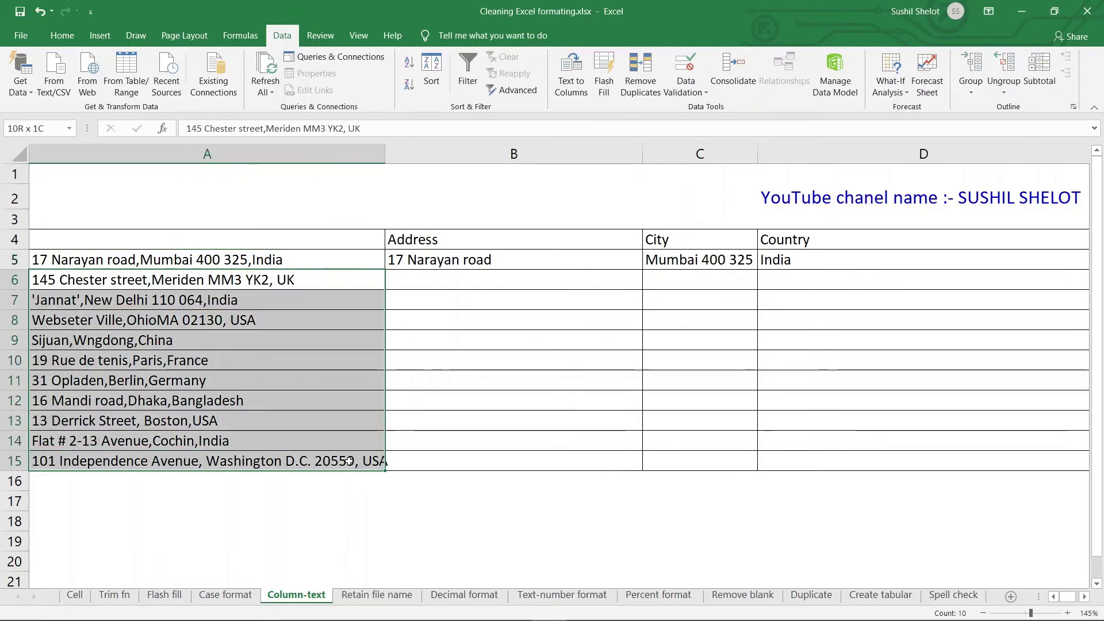
Step: Split A6:A15 at commas into columns starting at B6, confirming the replacement
left_click(573, 64)
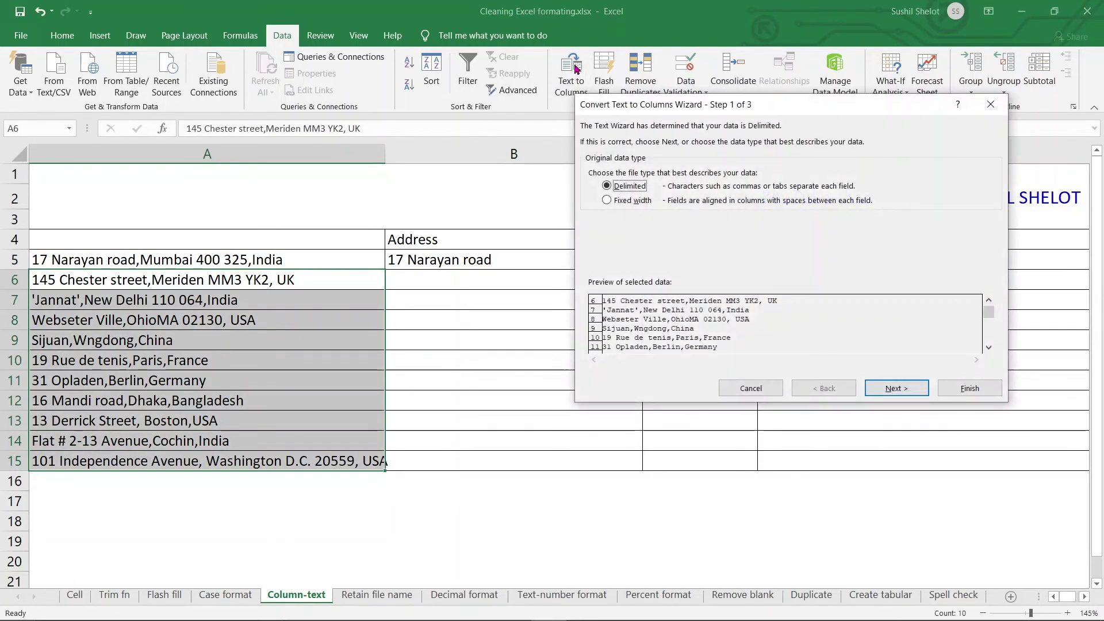
left_click(888, 385)
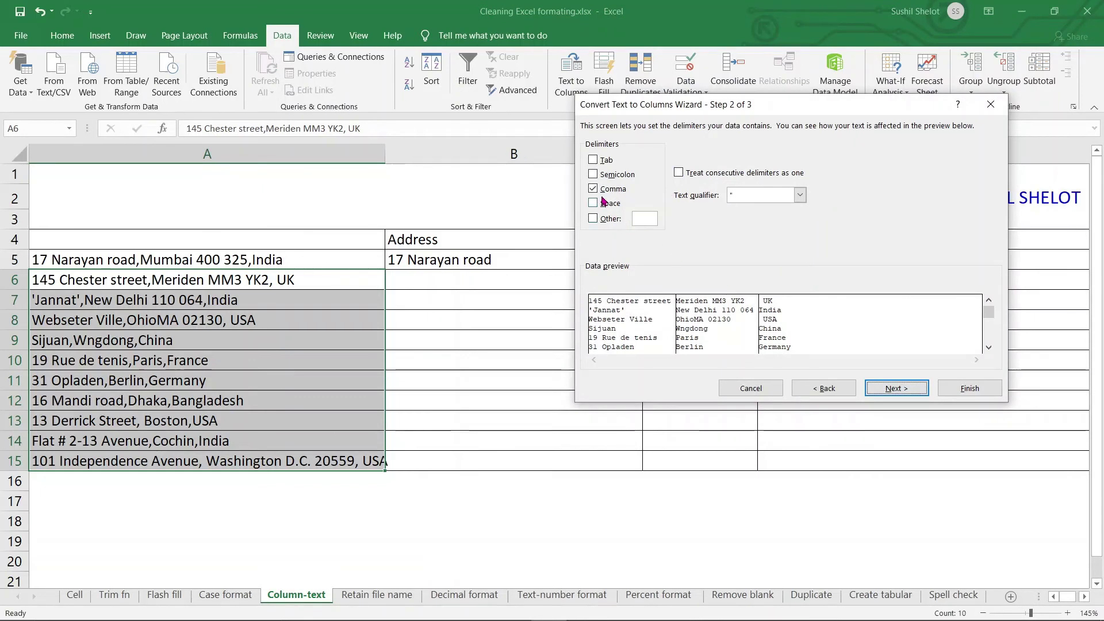
left_click(895, 388)
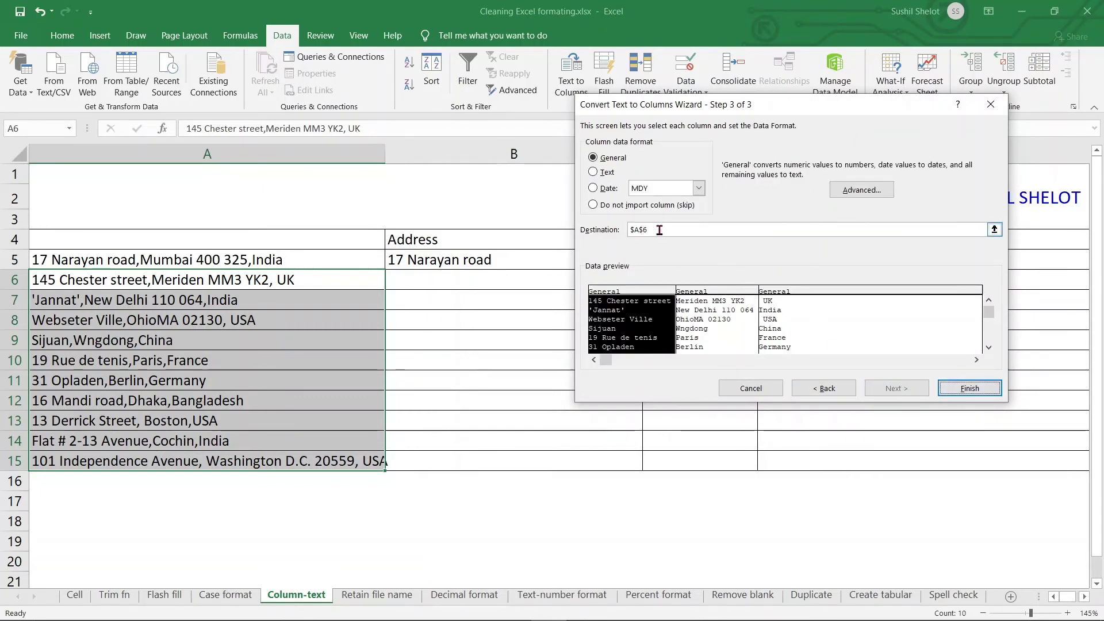
left_click_drag(655, 230, 611, 237)
left_click(521, 279)
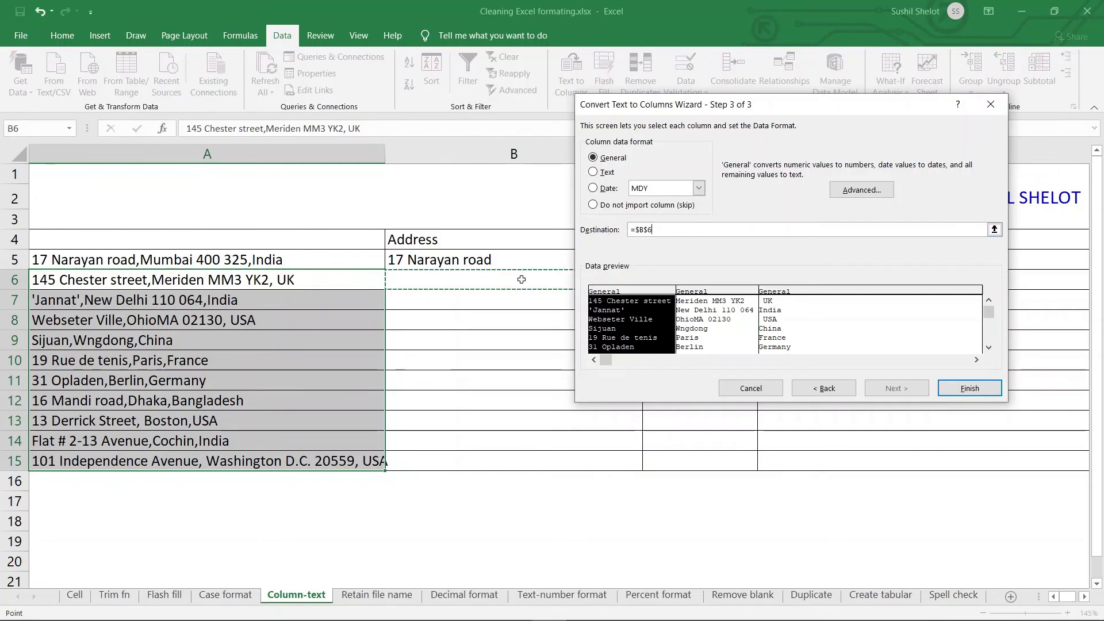
left_click(990, 393)
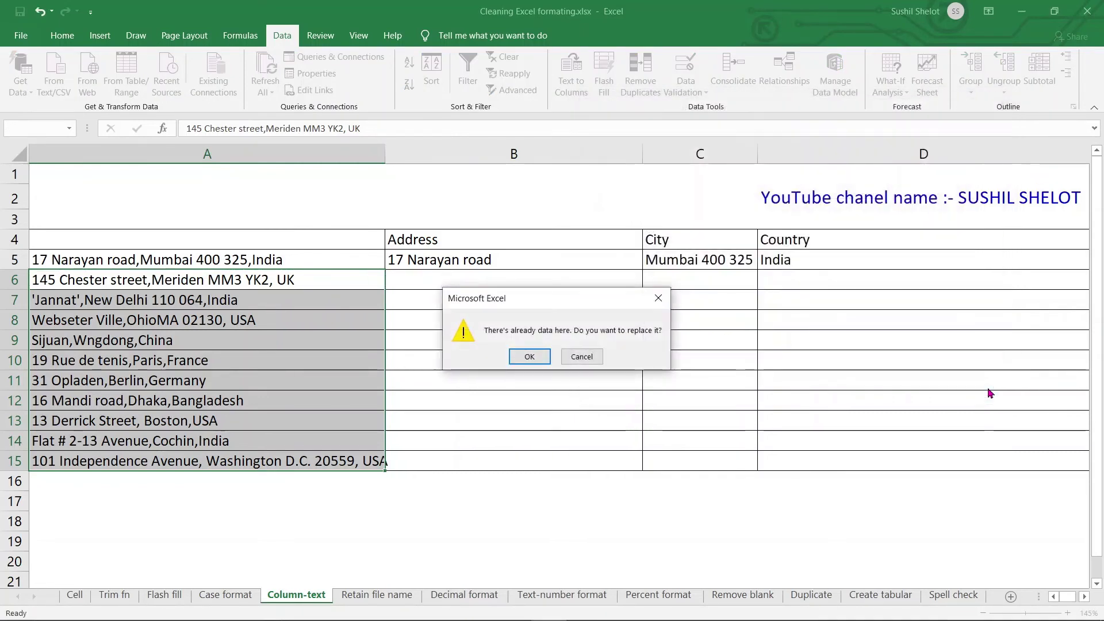
left_click(537, 351)
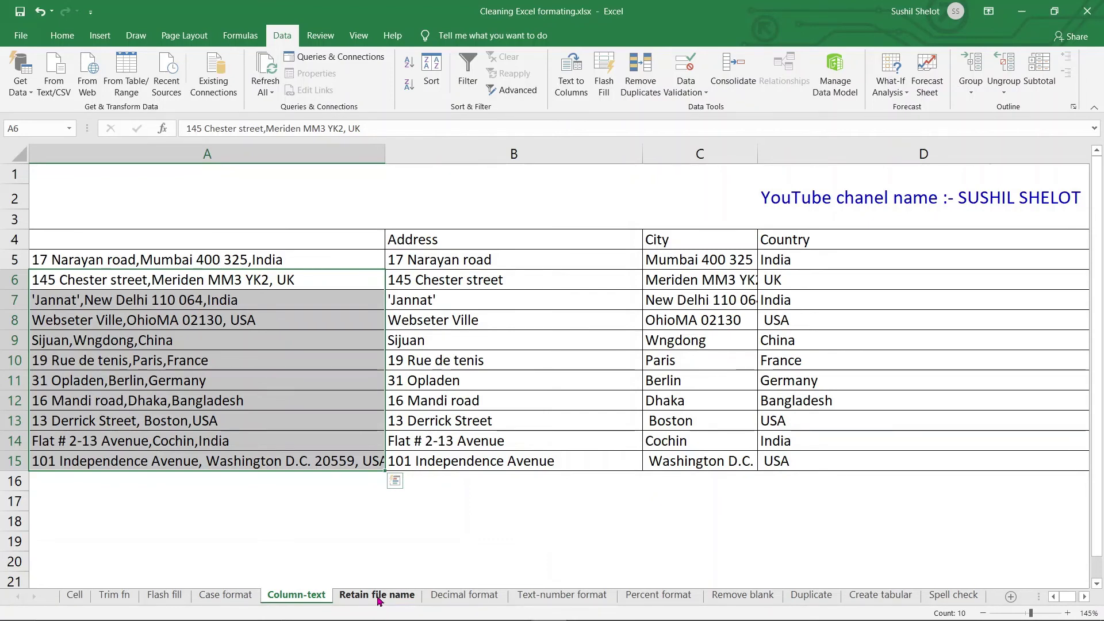
Step: Switch to the Retain file name sheet and select the file paths in A4:A14
left_click(378, 596)
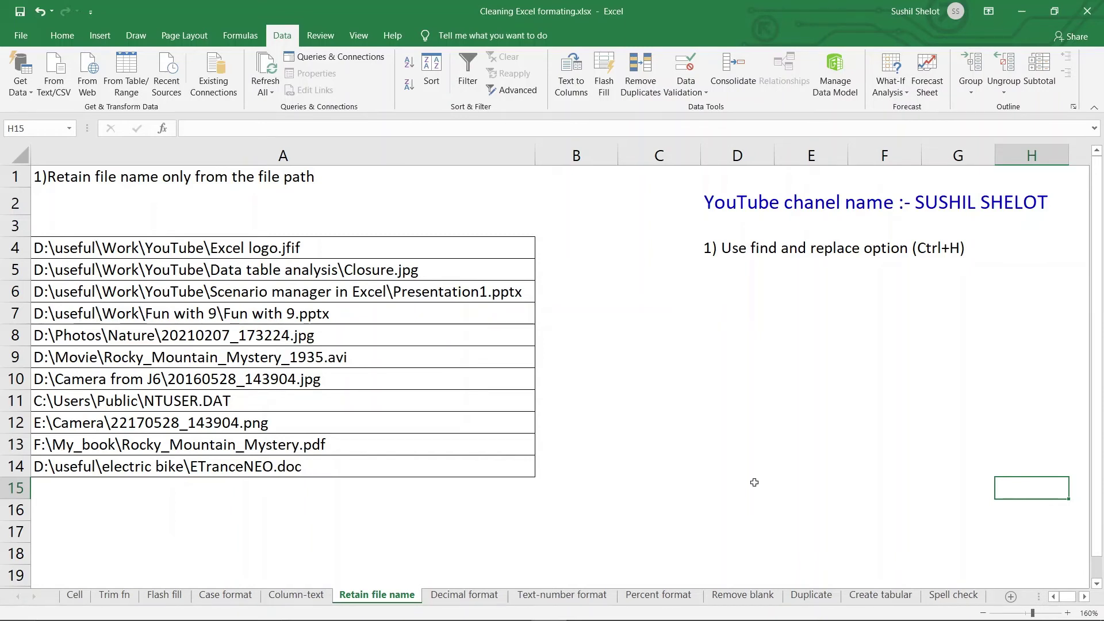
left_click_drag(401, 251, 395, 467)
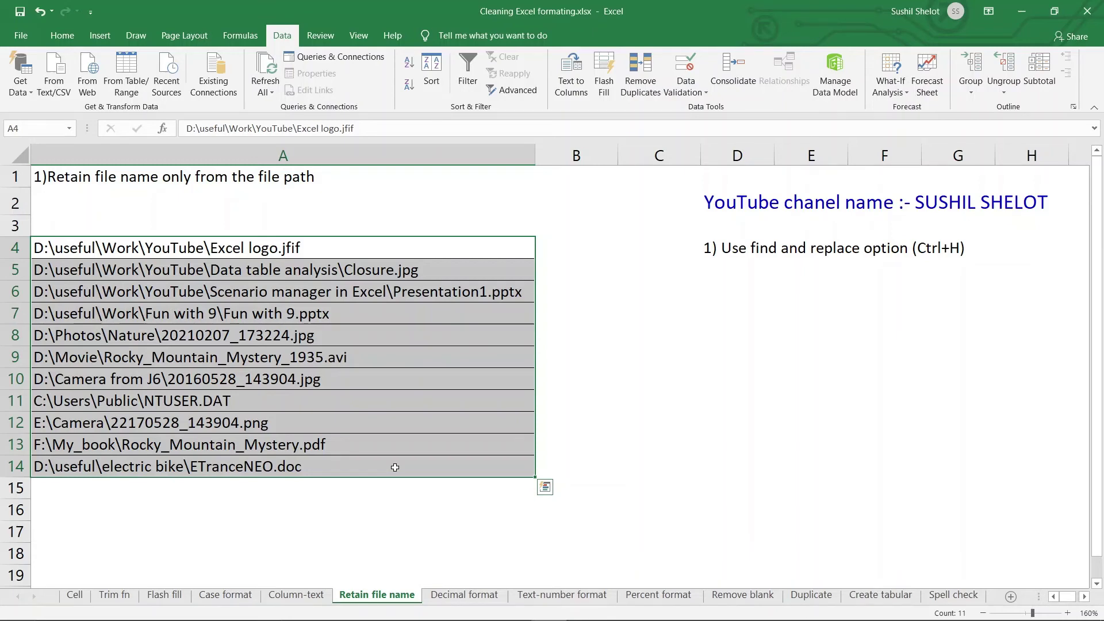
left_click(62, 35)
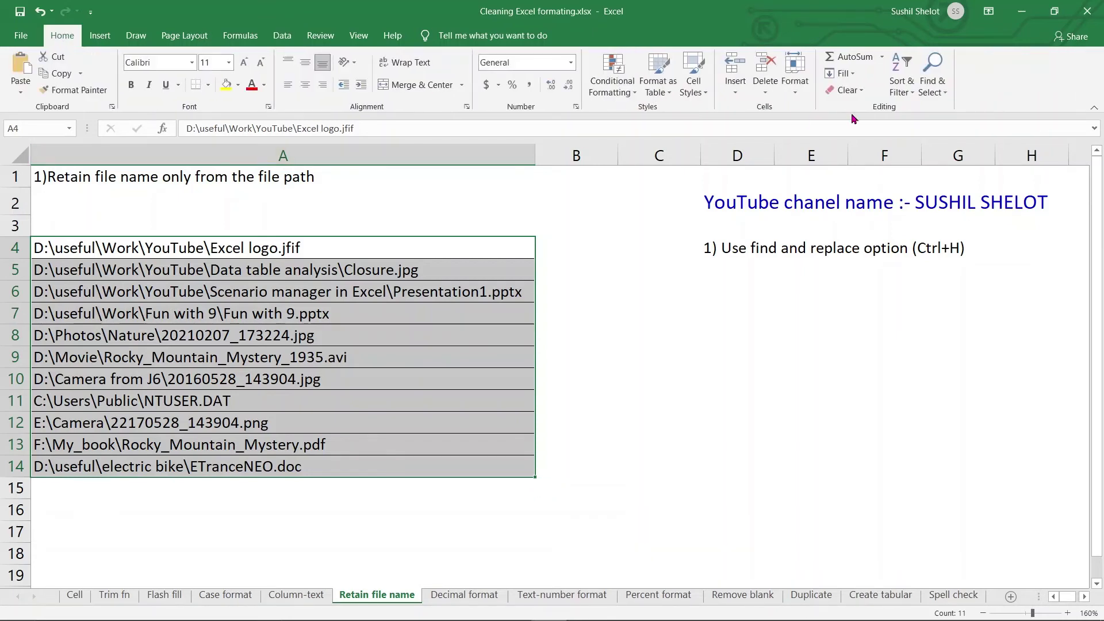
Step: Replace all *\ with nothing so A4:A14 keeps only file names (35 replacements)
left_click(932, 74)
left_click(988, 122)
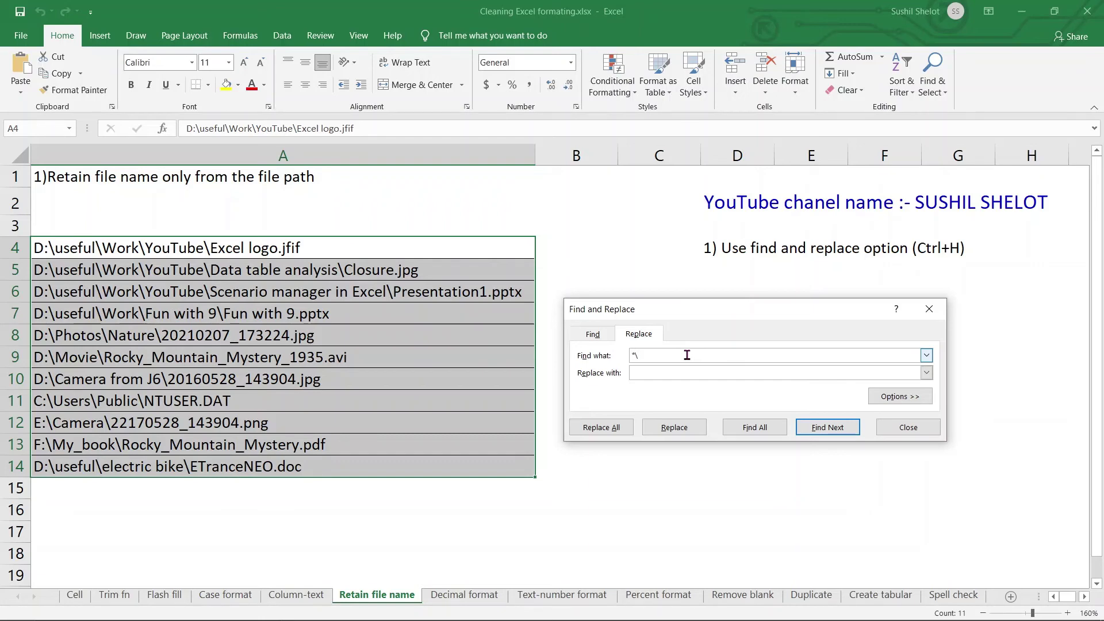
left_click(670, 374)
left_click(617, 431)
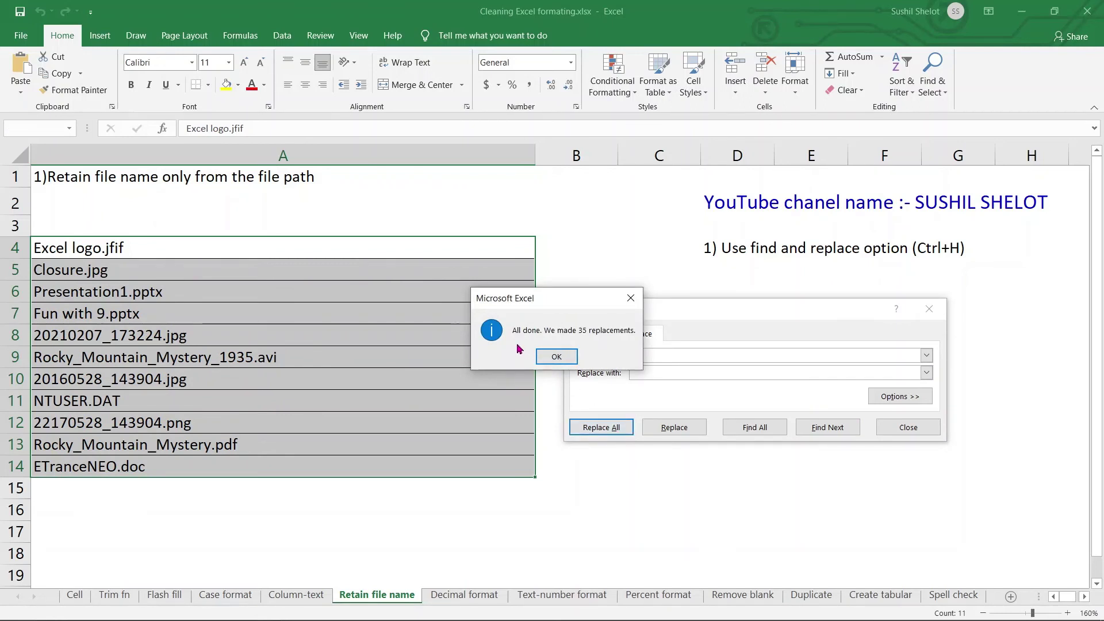
left_click(557, 357)
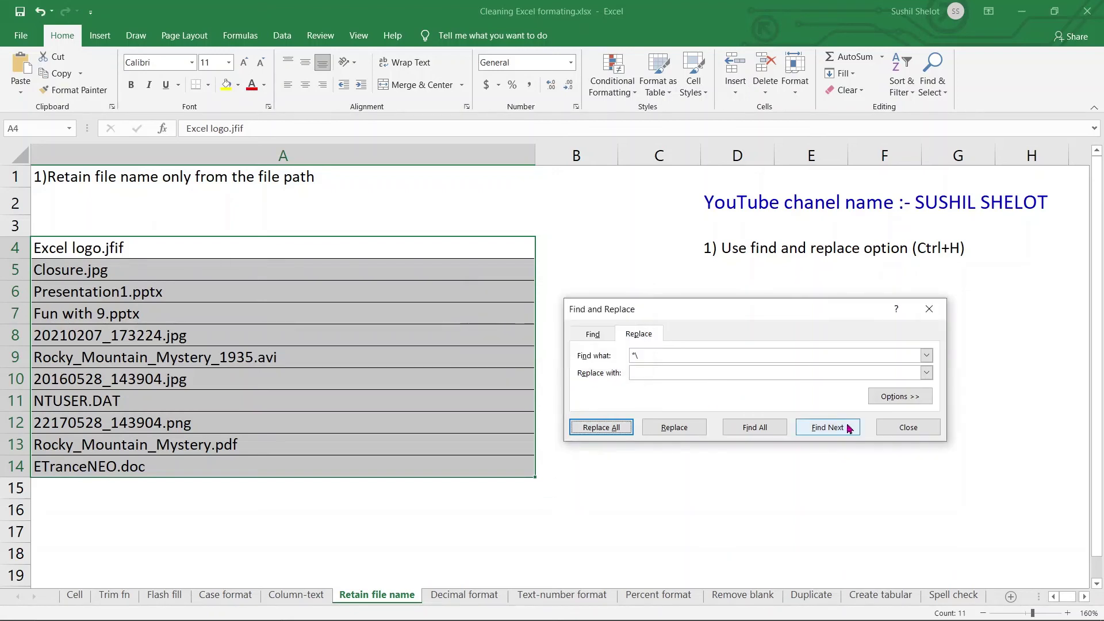
left_click(908, 428)
left_click(612, 424)
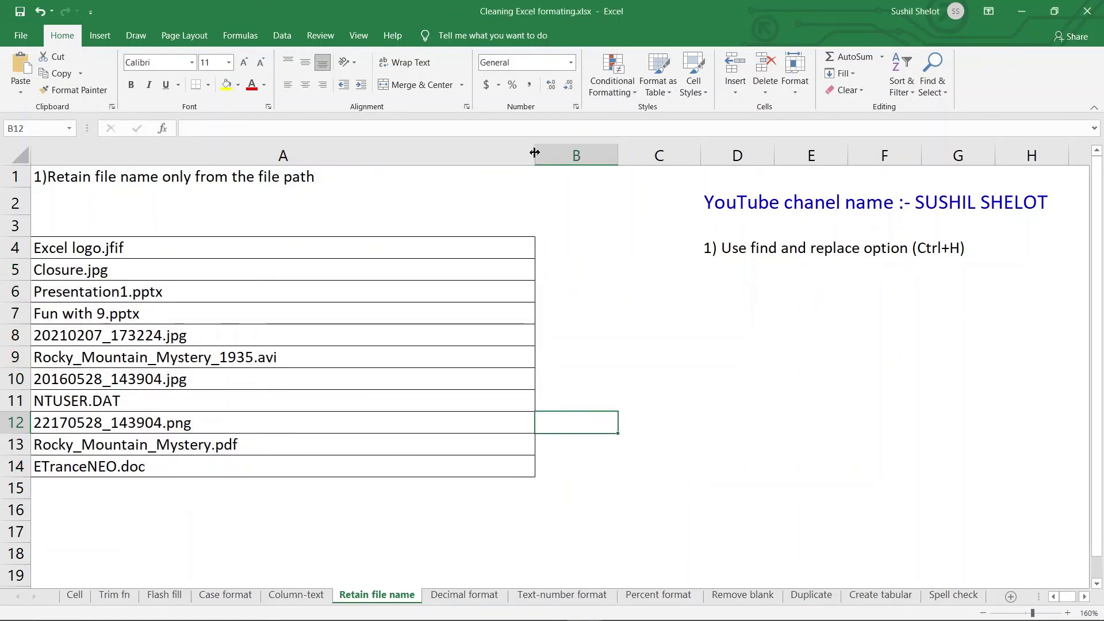
Step: Autofit column A to the file names and select A4:A14
double_click(534, 156)
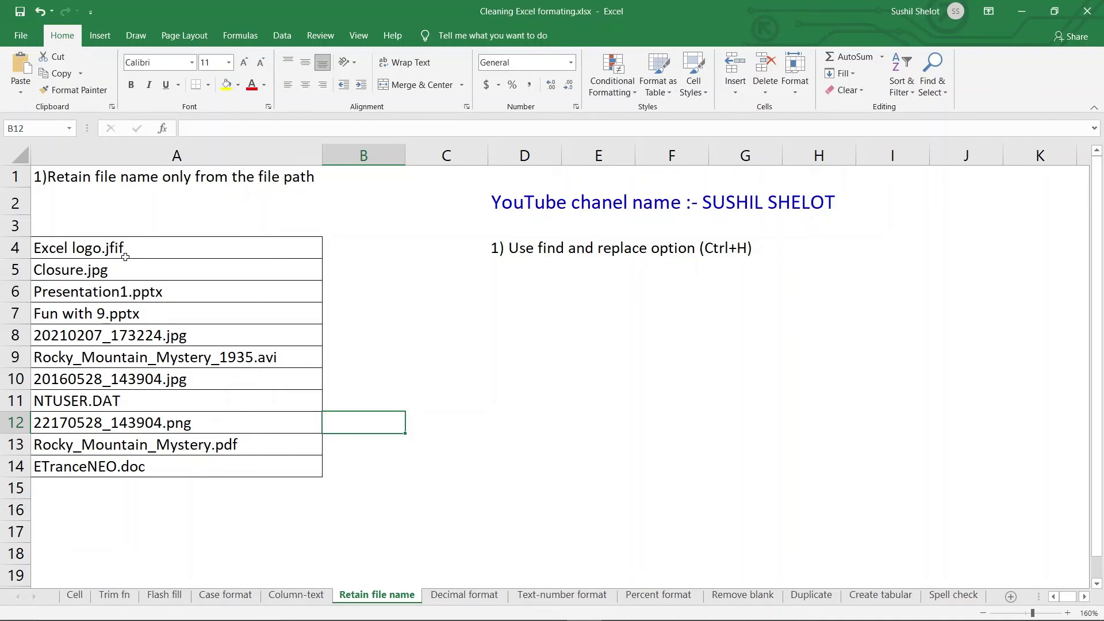
left_click_drag(127, 256, 136, 465)
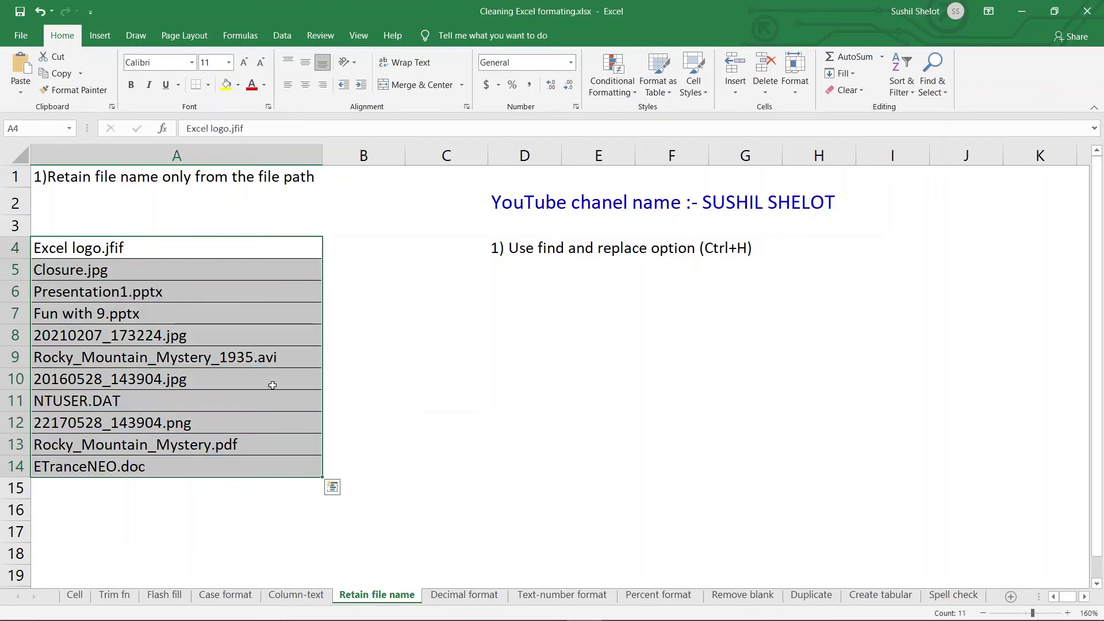
left_click(272, 35)
left_click(571, 72)
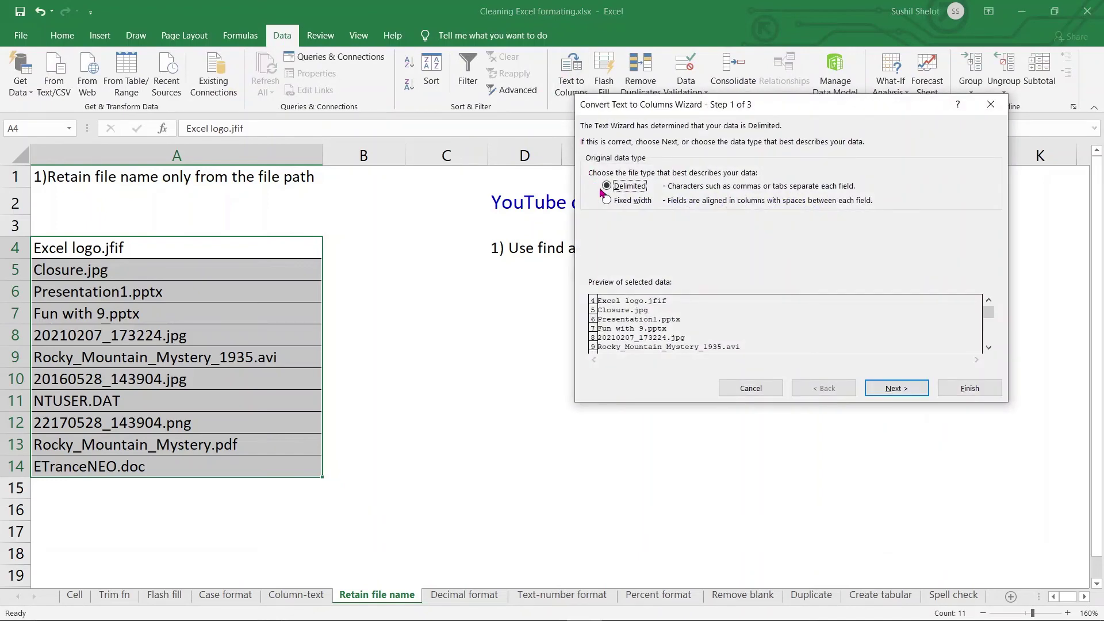
Step: Split the file names at '.' into names and extensions, with destination B4
left_click(909, 390)
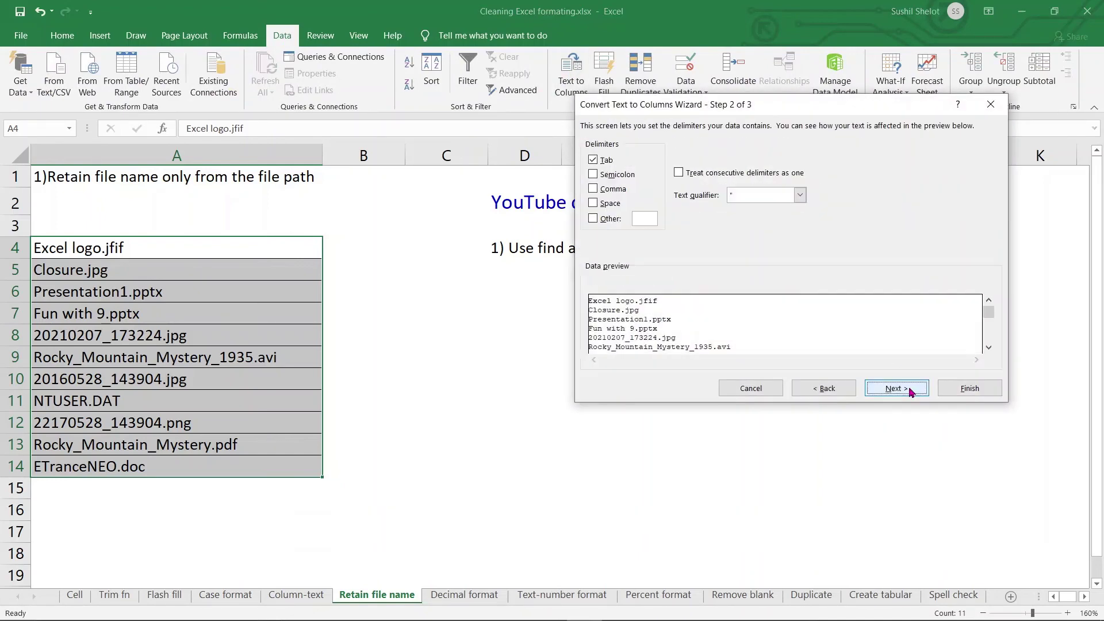
left_click(592, 160)
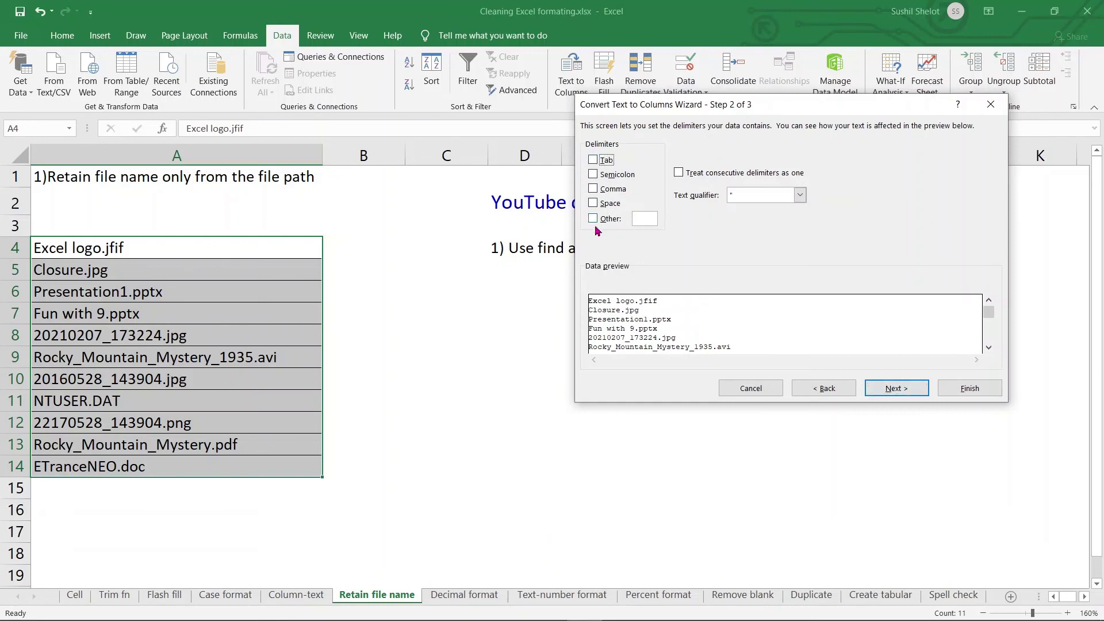
left_click(593, 220)
left_click(652, 219)
type(".")
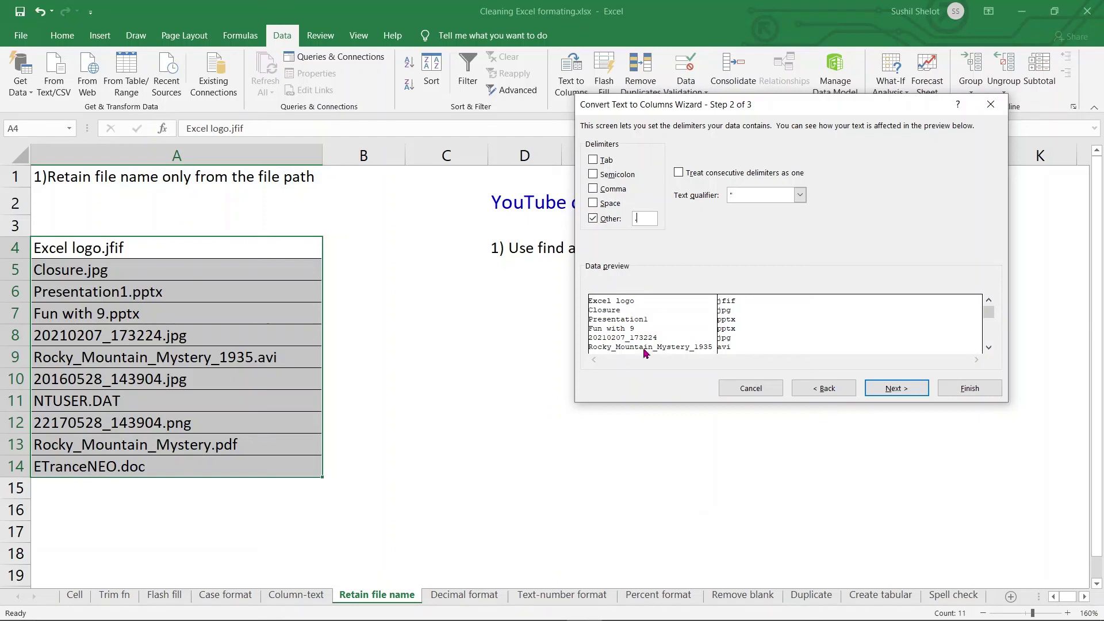
left_click(896, 388)
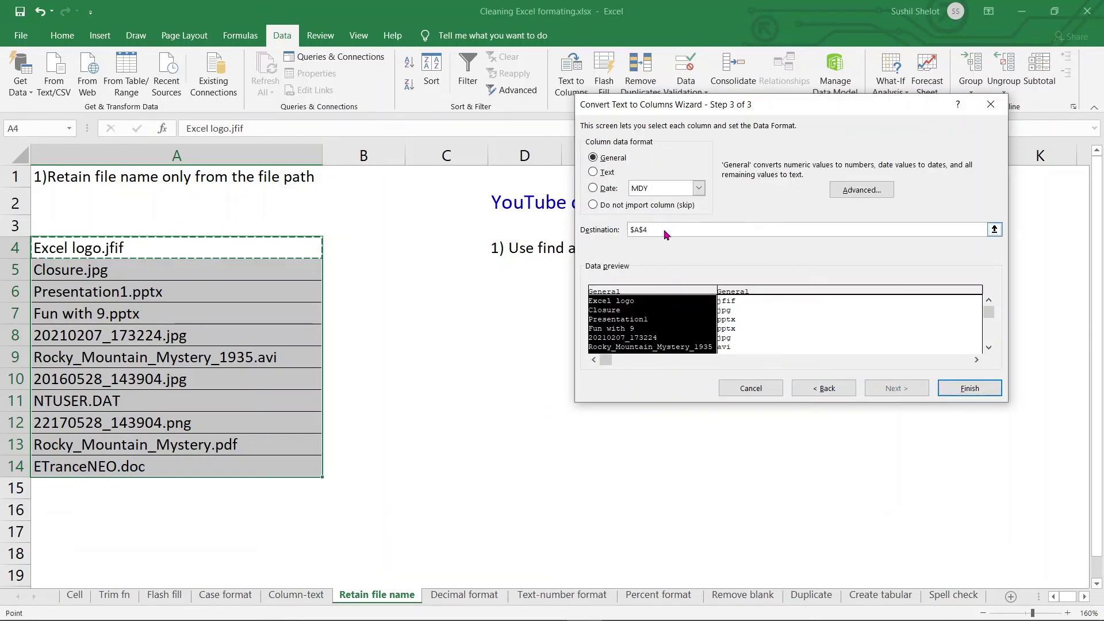
left_click_drag(665, 230, 627, 234)
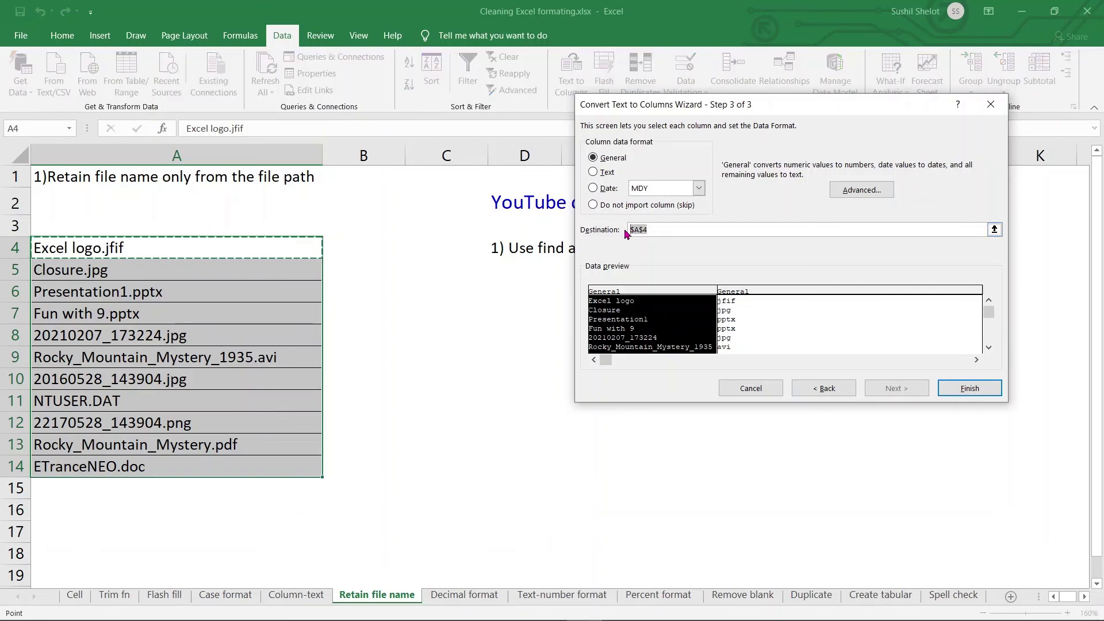
left_click(359, 244)
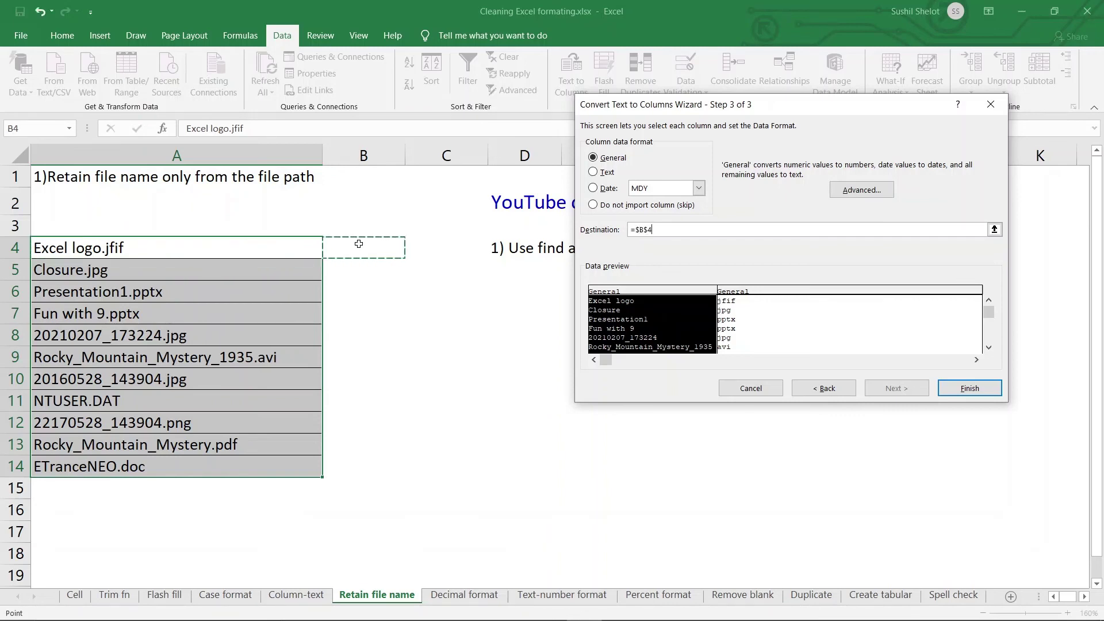
left_click(955, 389)
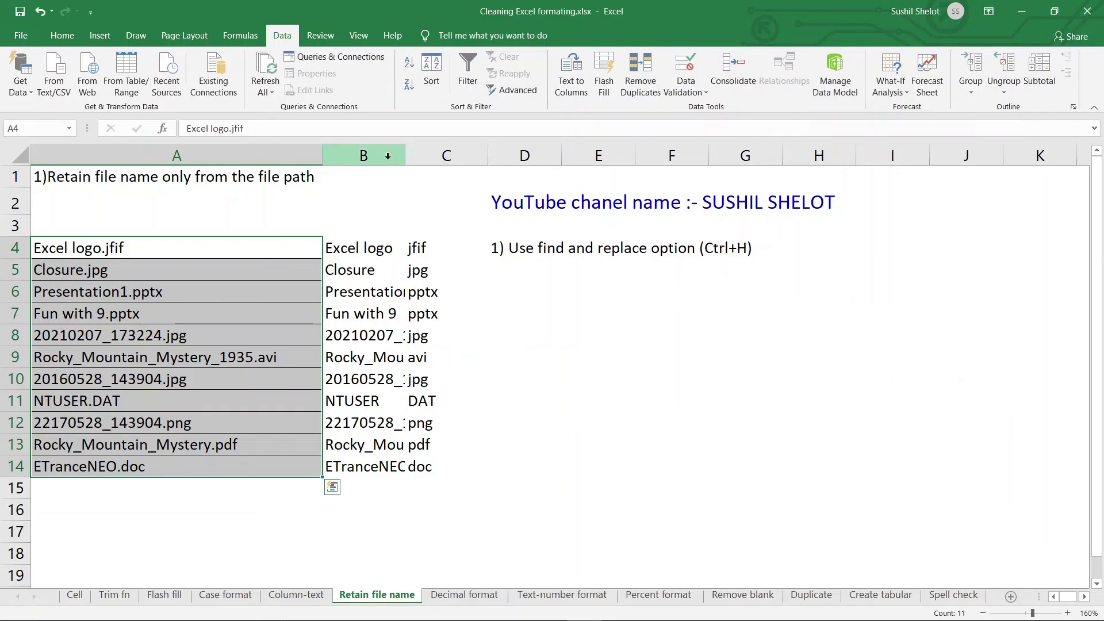
Step: Autofit columns B and C to their contents
left_click_drag(388, 156, 454, 156)
double_click(488, 155)
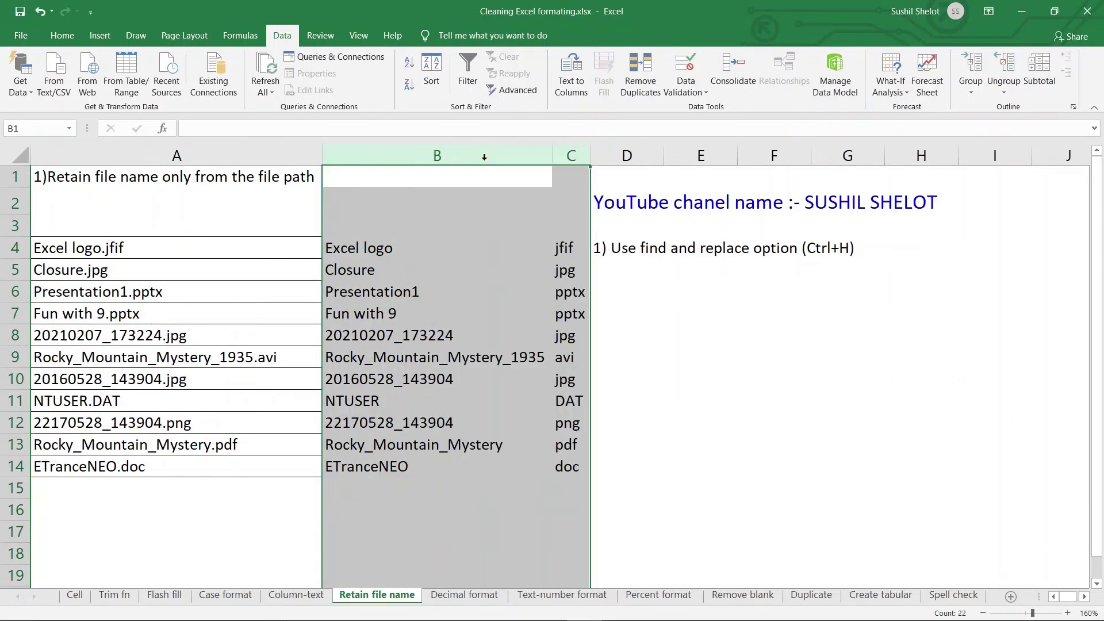
left_click(689, 401)
Step: Apply All Borders to the names and extensions in B4:C14
left_click_drag(414, 247, 563, 467)
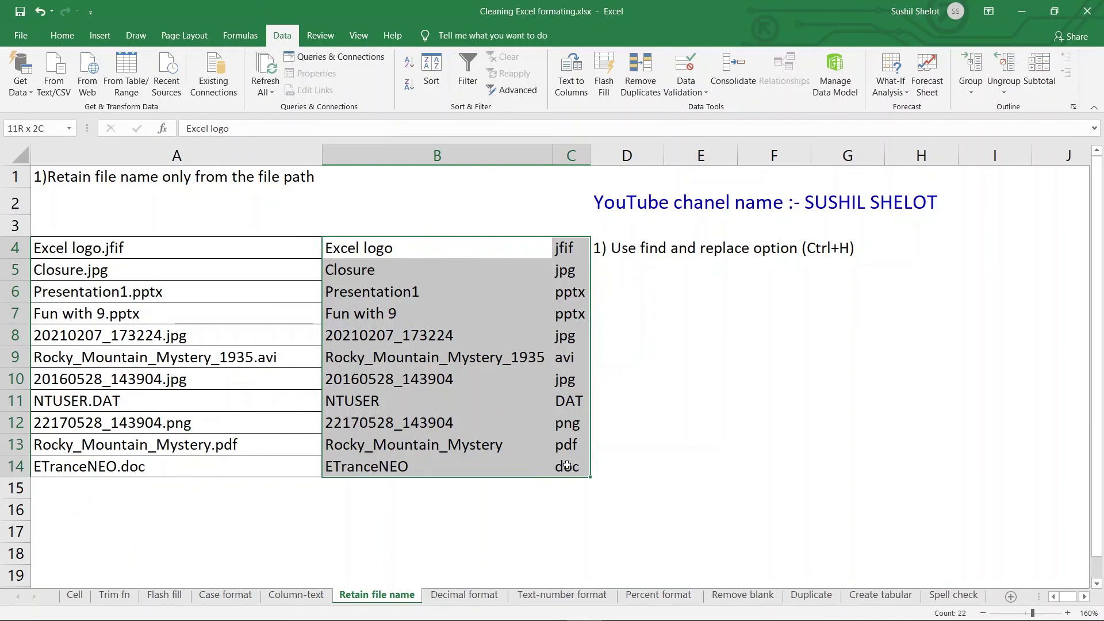
left_click(72, 40)
left_click(208, 85)
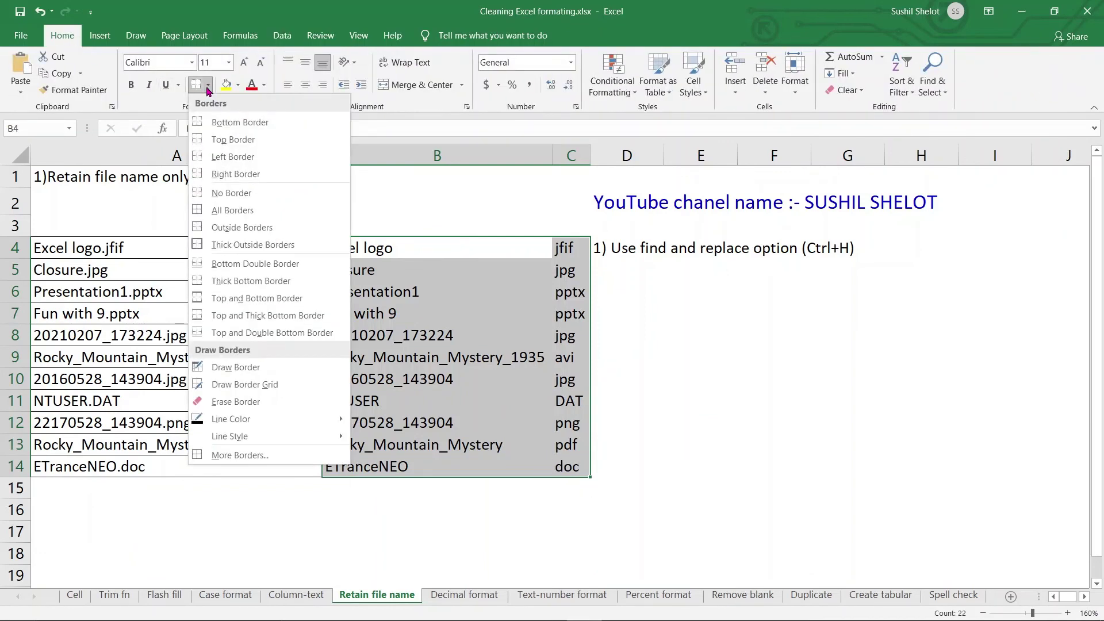
left_click(201, 210)
left_click(700, 378)
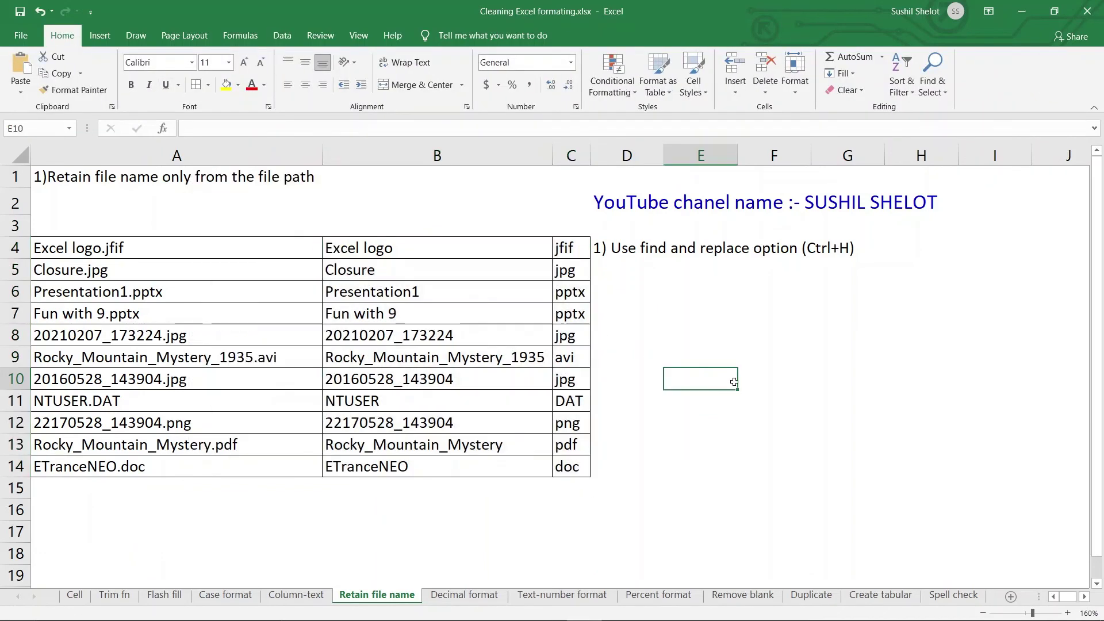
left_click(167, 246)
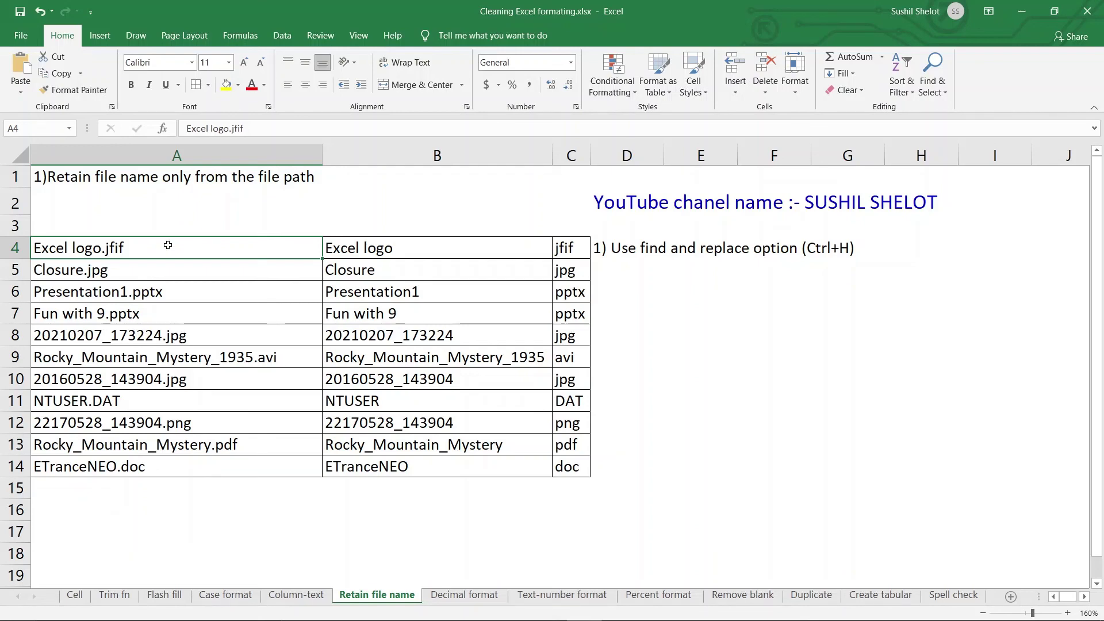
left_click_drag(368, 248, 559, 470)
left_click(760, 466)
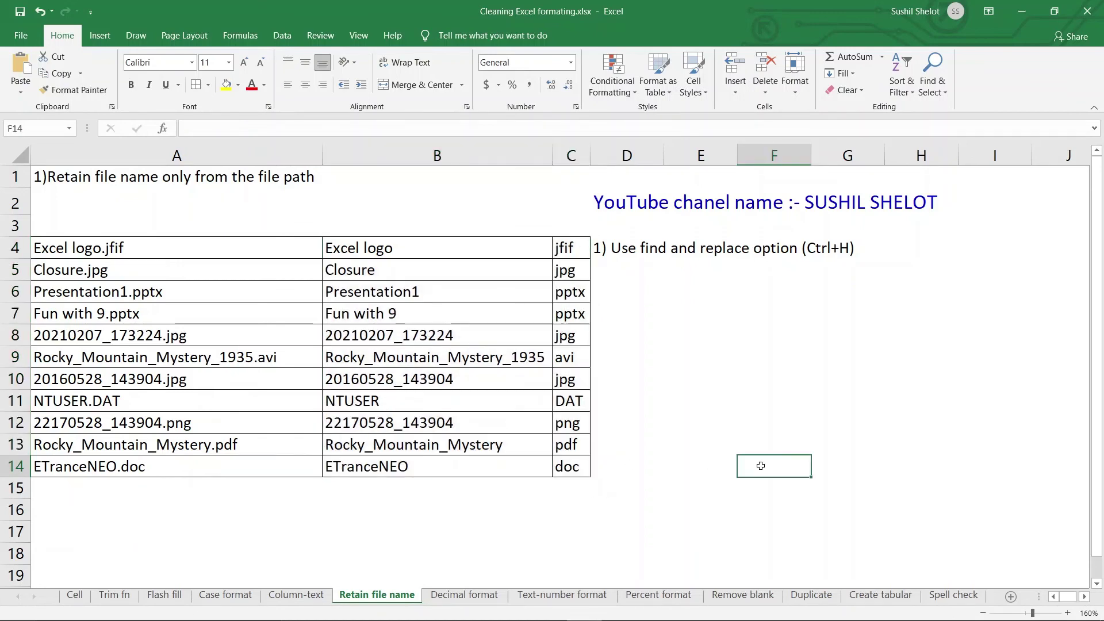